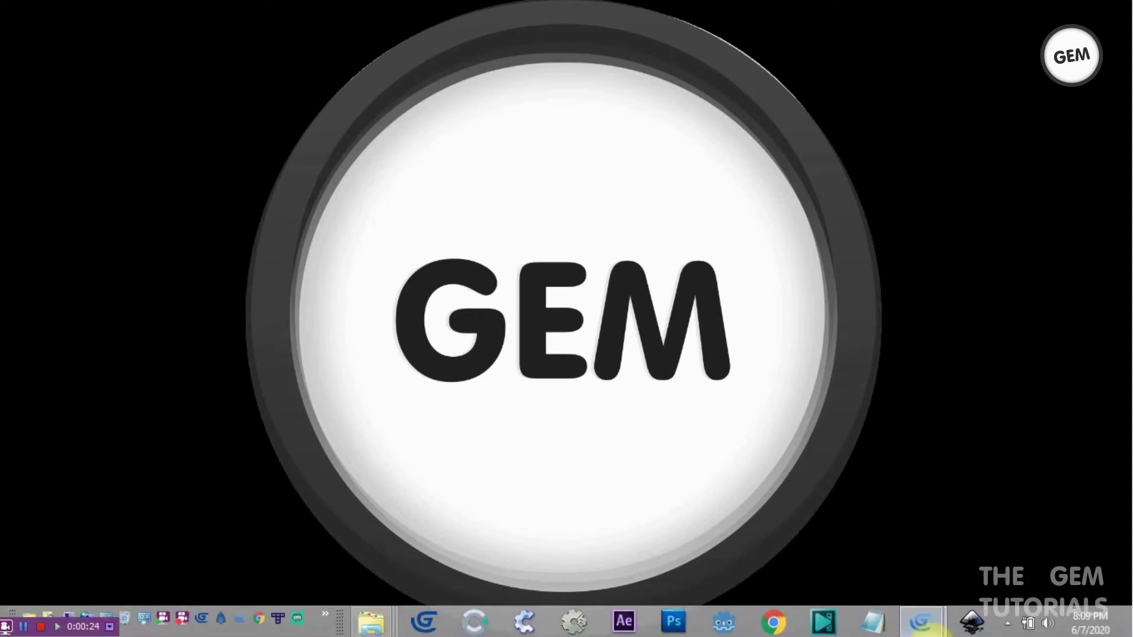
- Switch to GDevelop's game2.json project and preview the Rider scene twice to examine how the motorcycle moves on the road
mouse_move(920, 621)
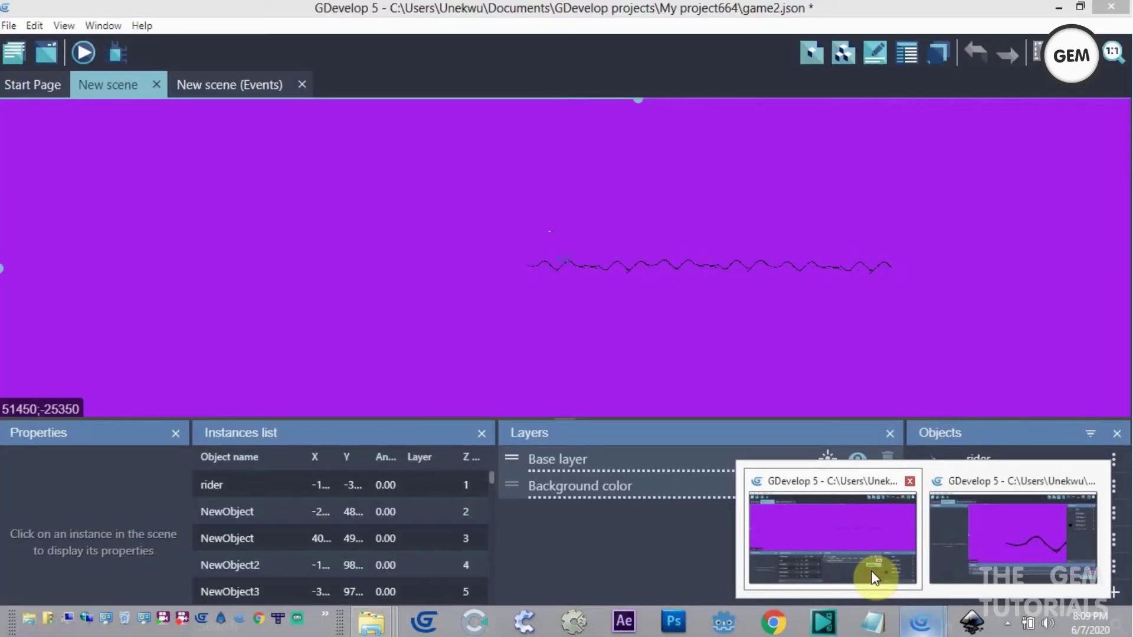
left_click(870, 571)
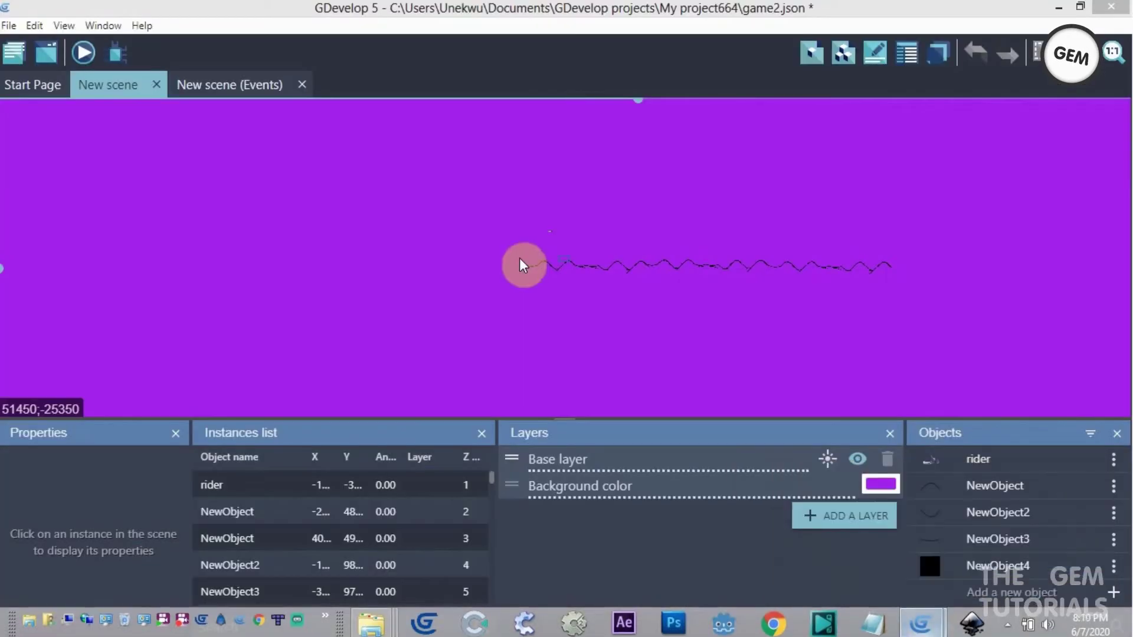
left_click(83, 52)
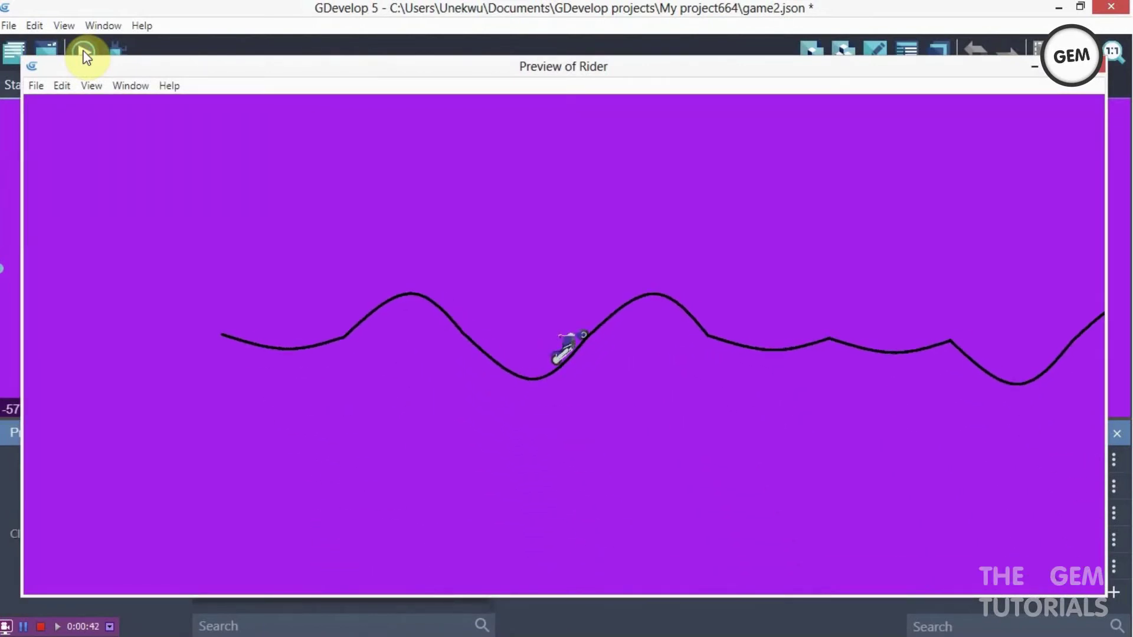
left_click(865, 131)
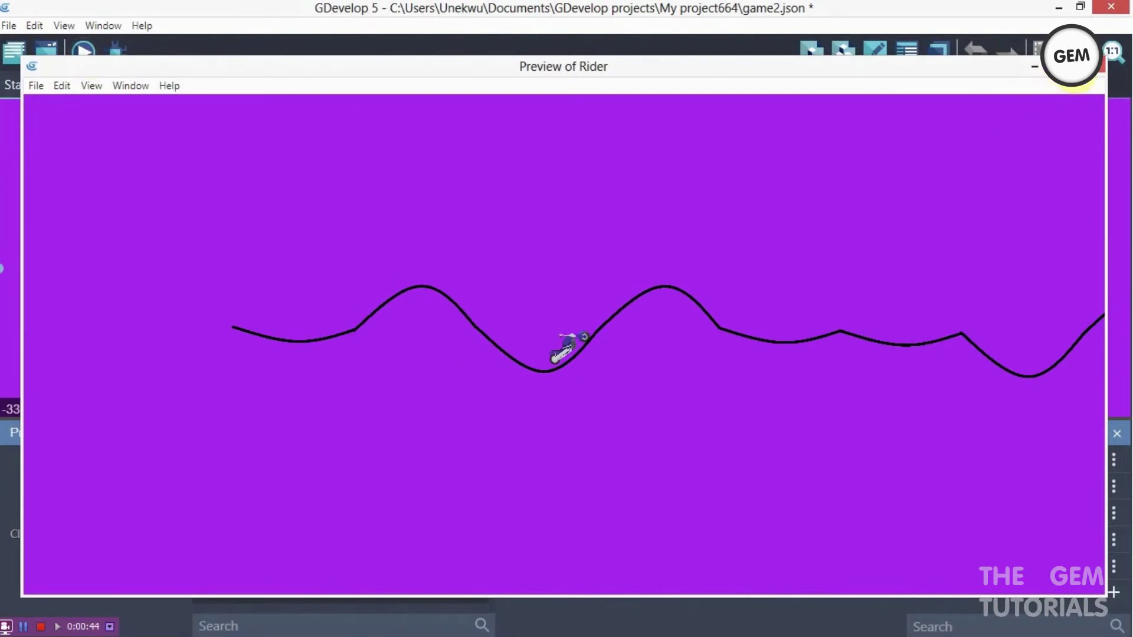
left_click(1034, 66)
left_click(88, 52)
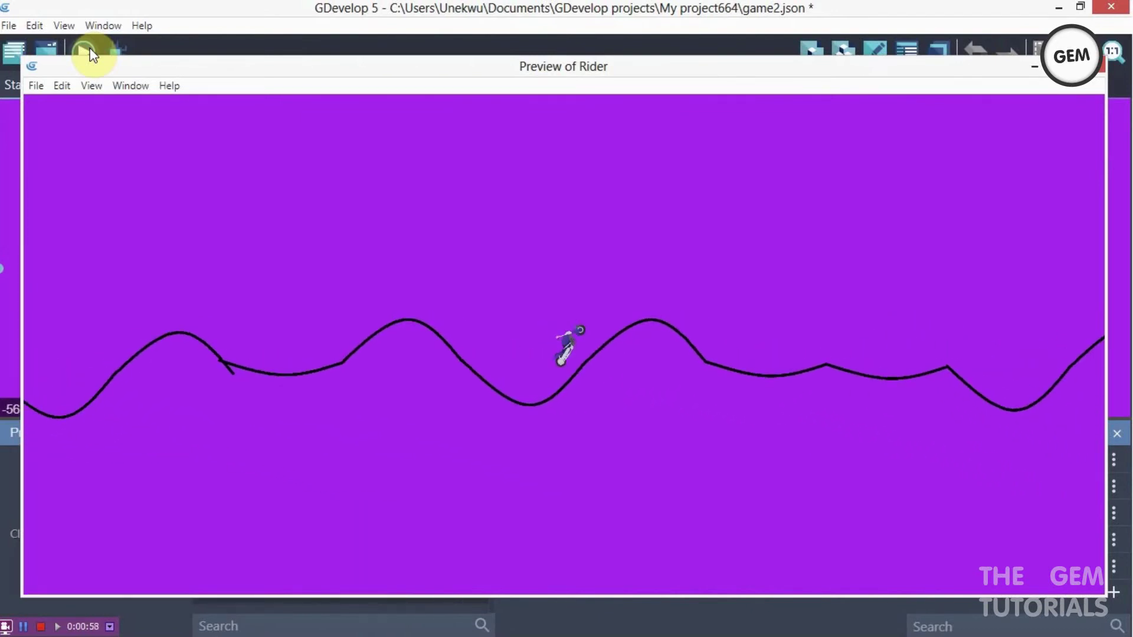
left_click(501, 432)
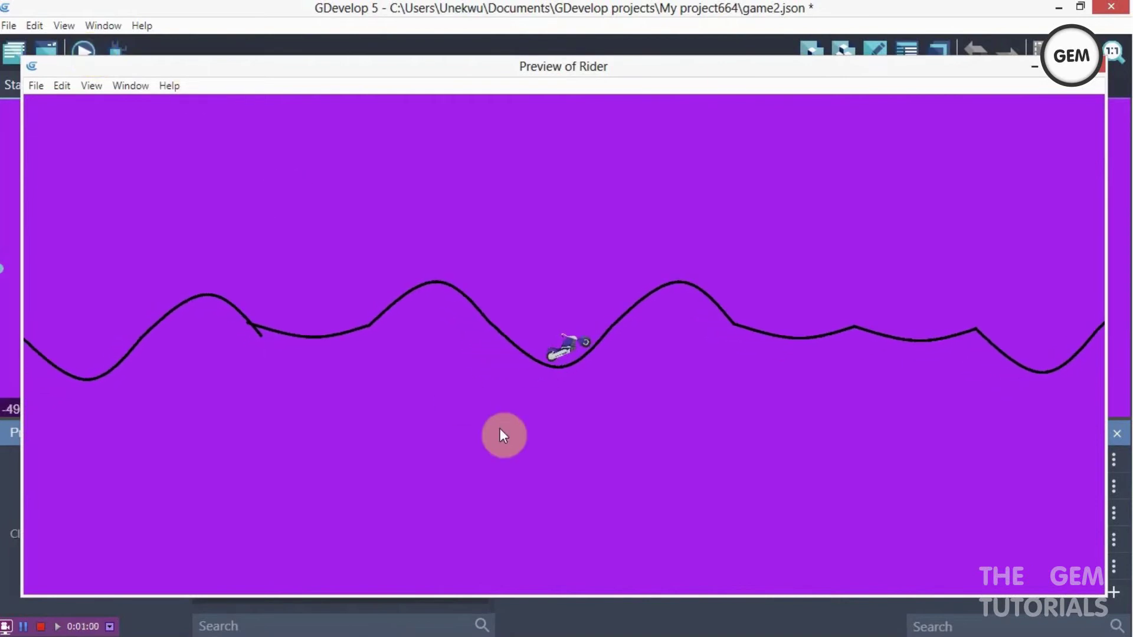
left_click(310, 422)
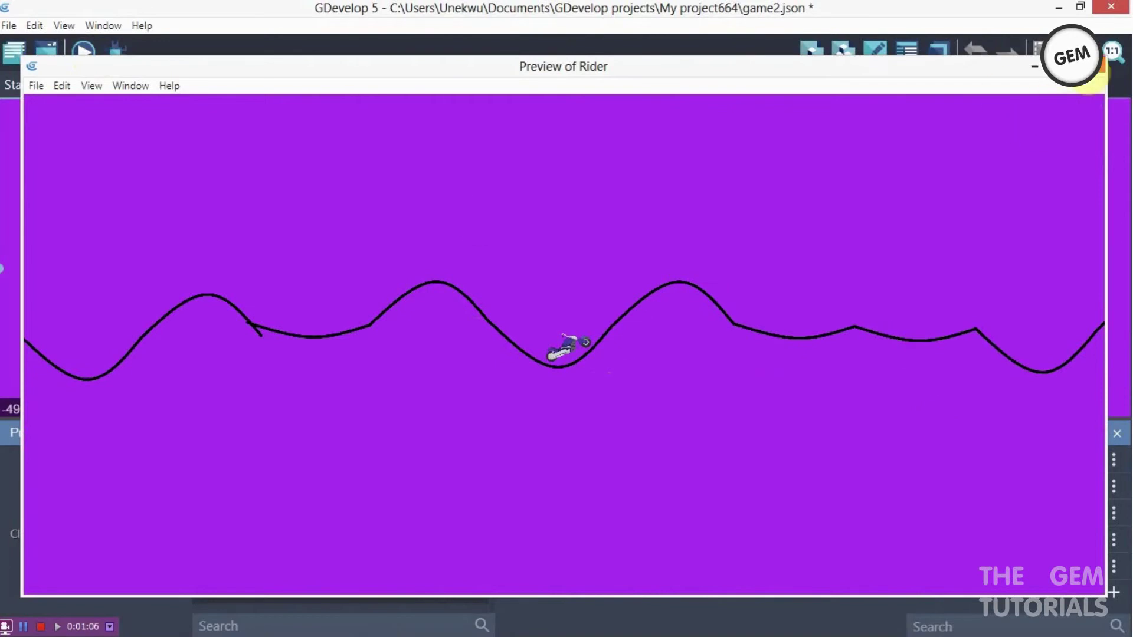
left_click(1100, 66)
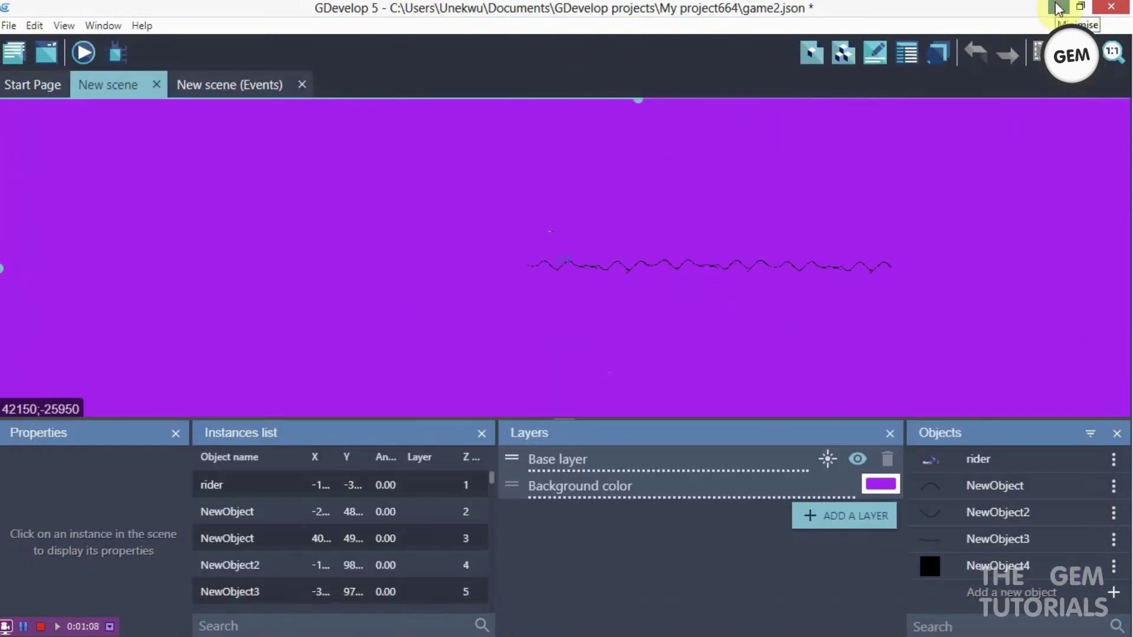
- Switch to the game.json project and review the rider object's Physics2 behavior settings
mouse_move(922, 625)
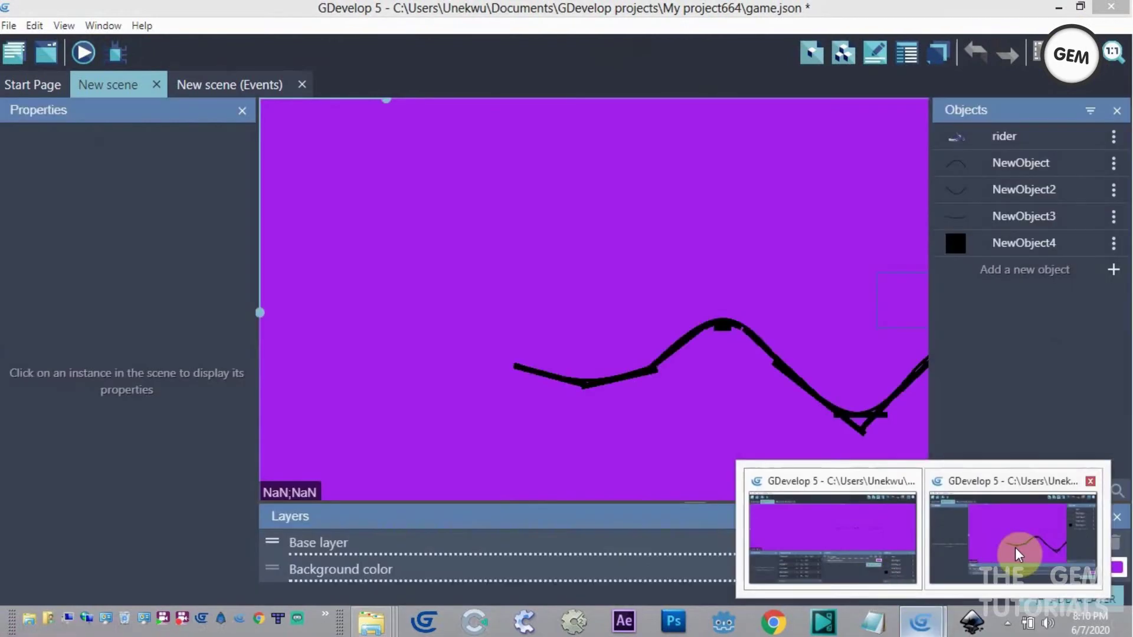
left_click(1015, 548)
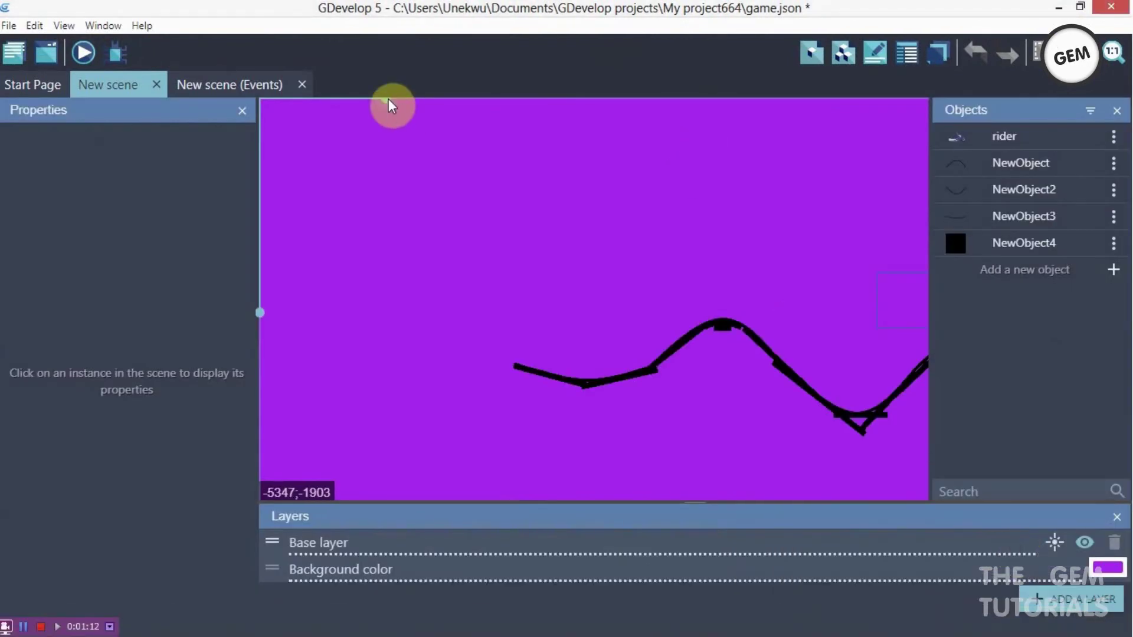
left_click_drag(393, 101, 649, 121)
double_click(993, 134)
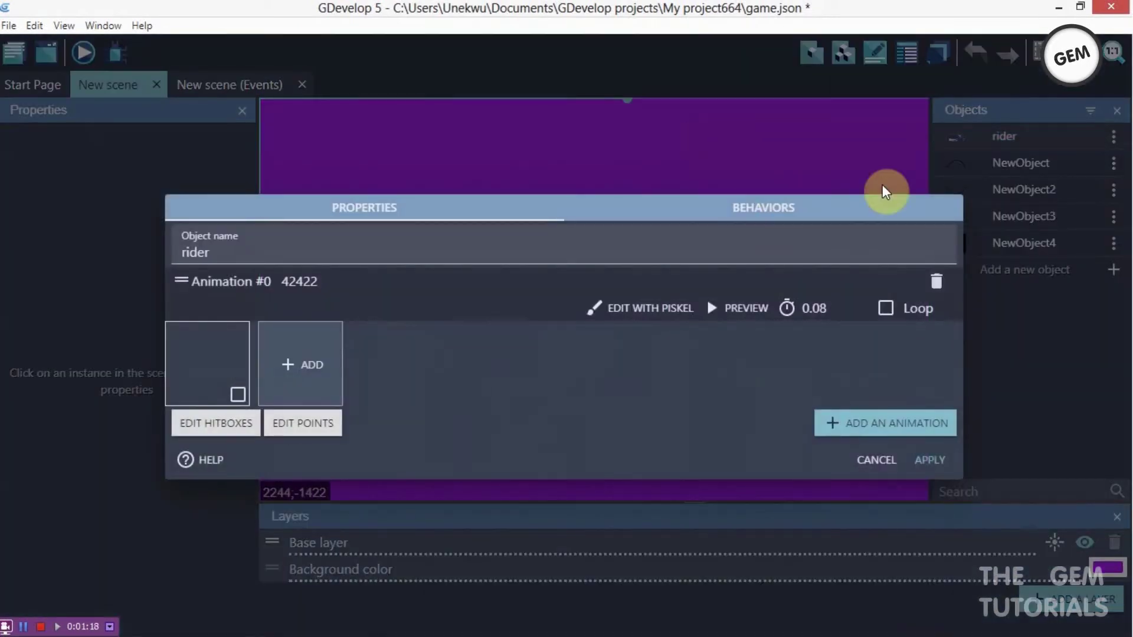
left_click(763, 207)
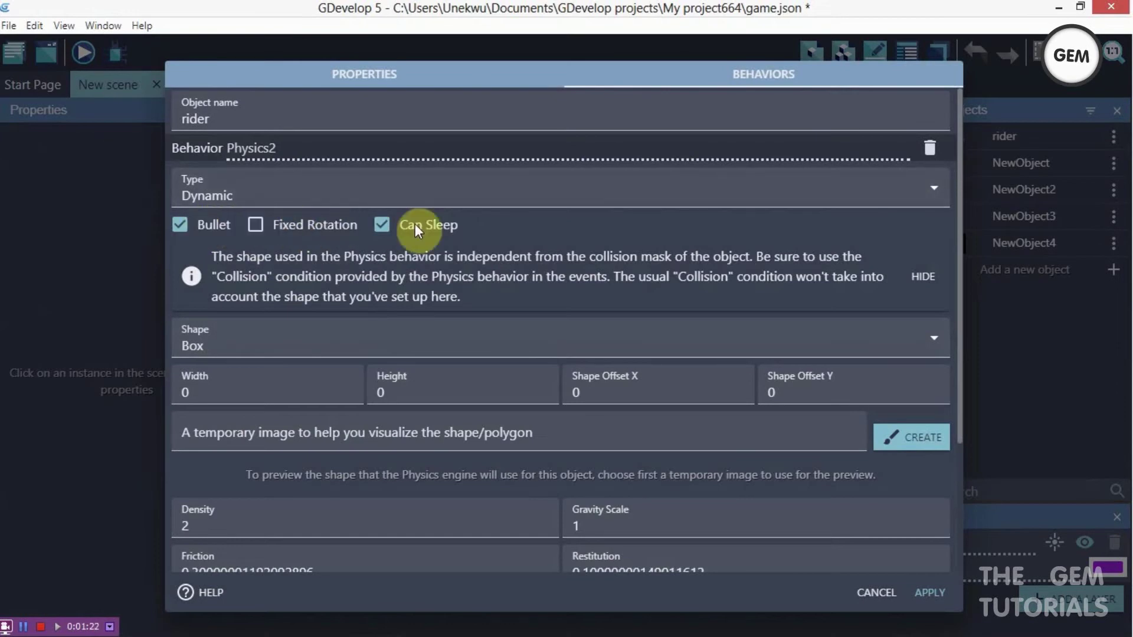
left_click_drag(962, 302, 944, 287)
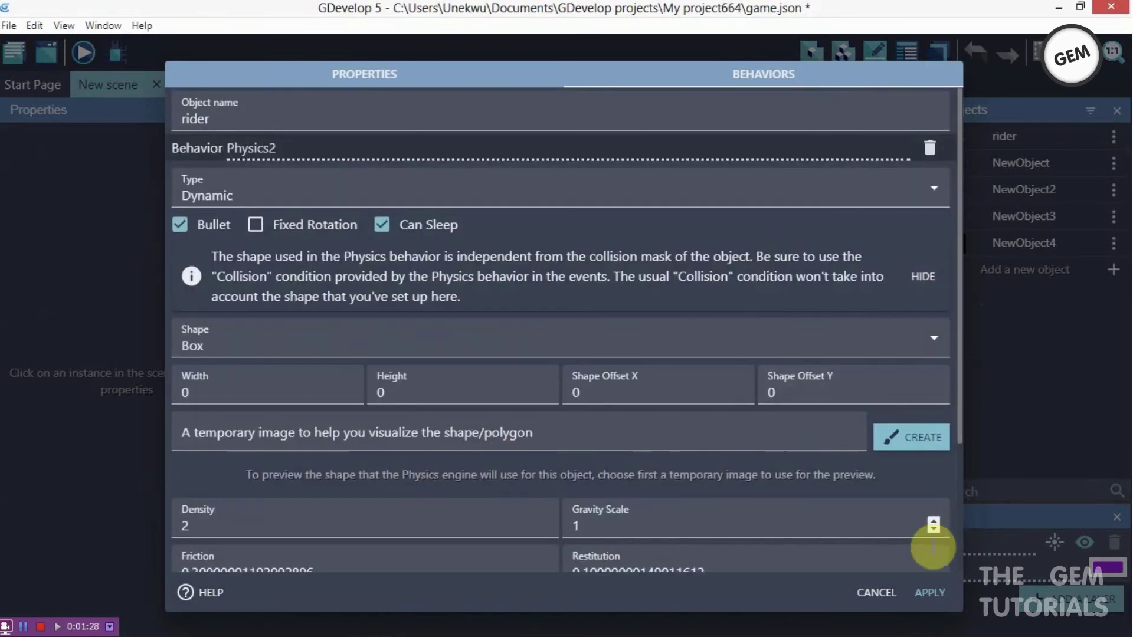
left_click(930, 599)
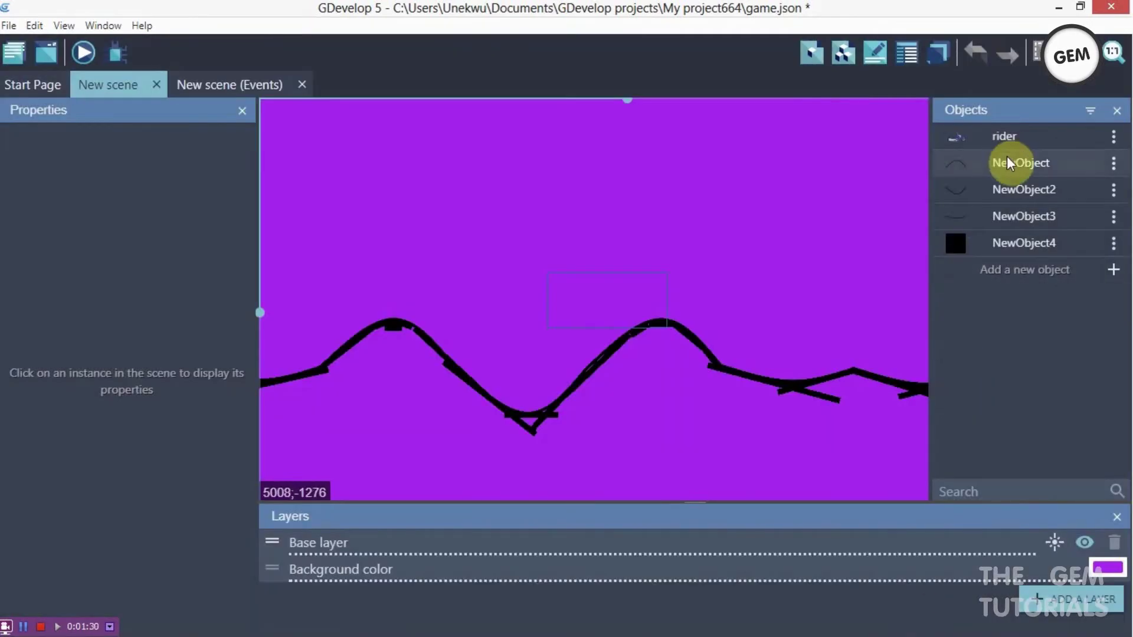
- Rename the hill-shaped object NewObject as road1 and check its instance in the scene
left_click_drag(1006, 160, 602, 239)
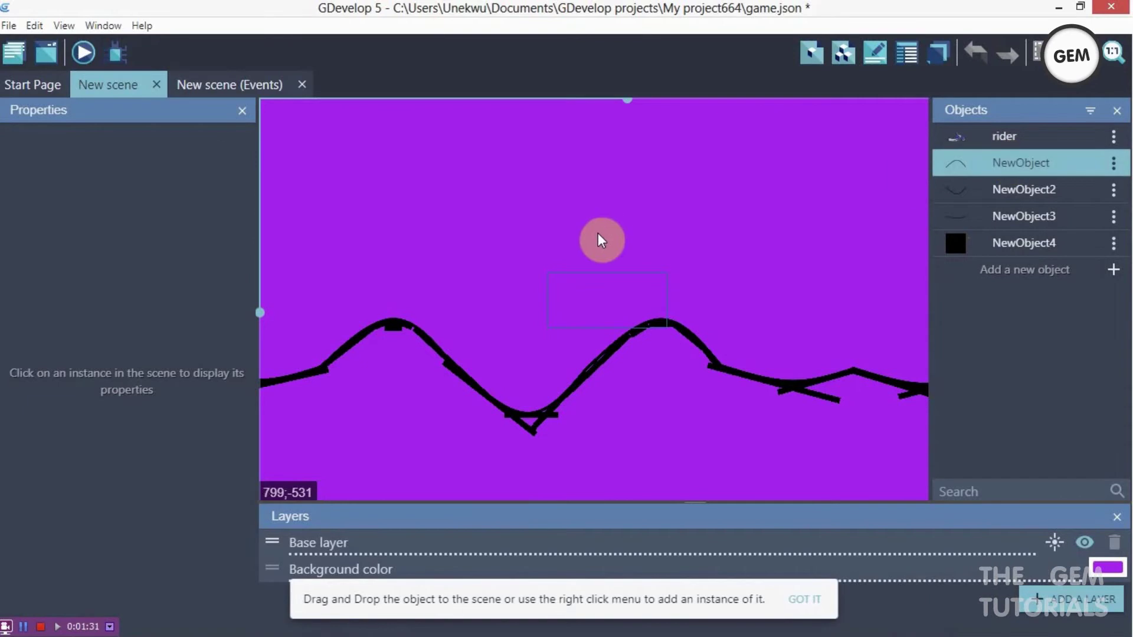
double_click(1007, 161)
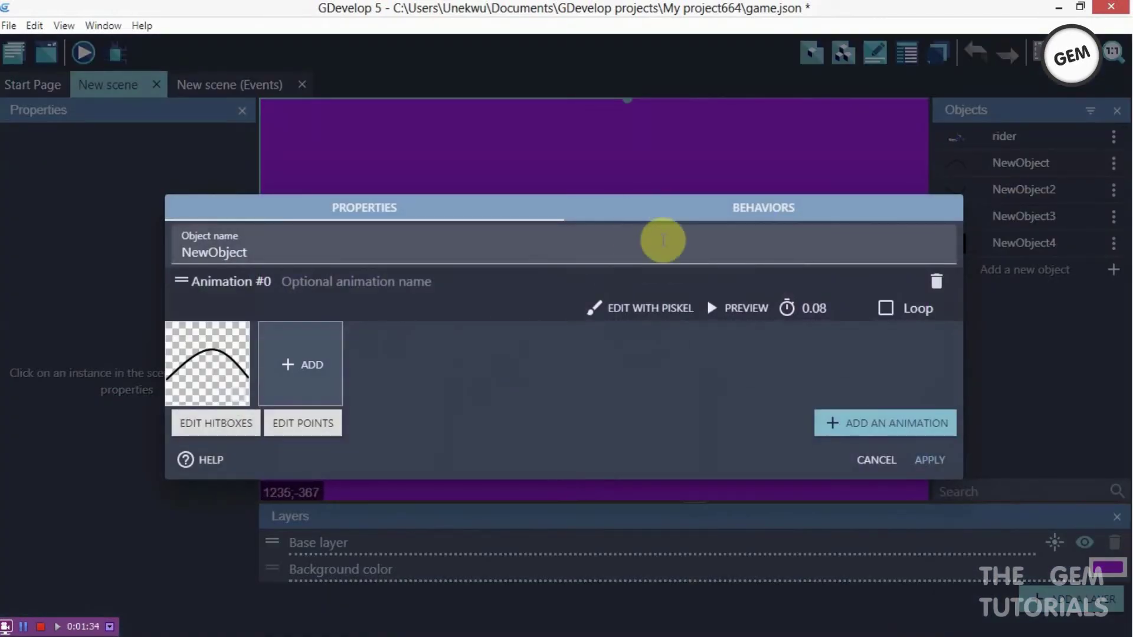
double_click(389, 248)
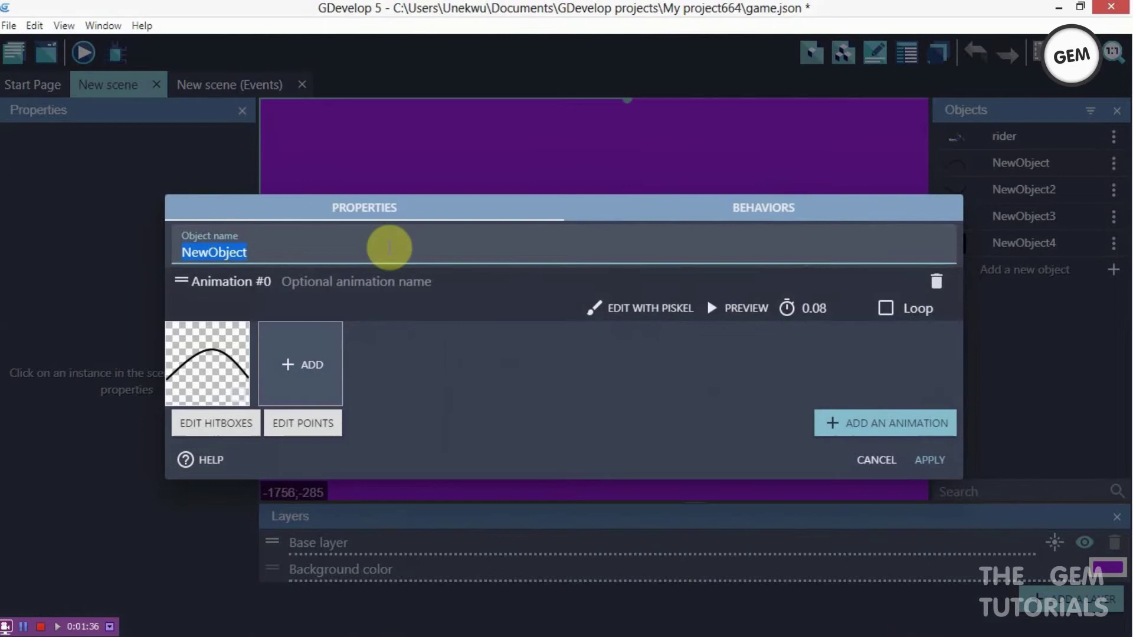
type("road1")
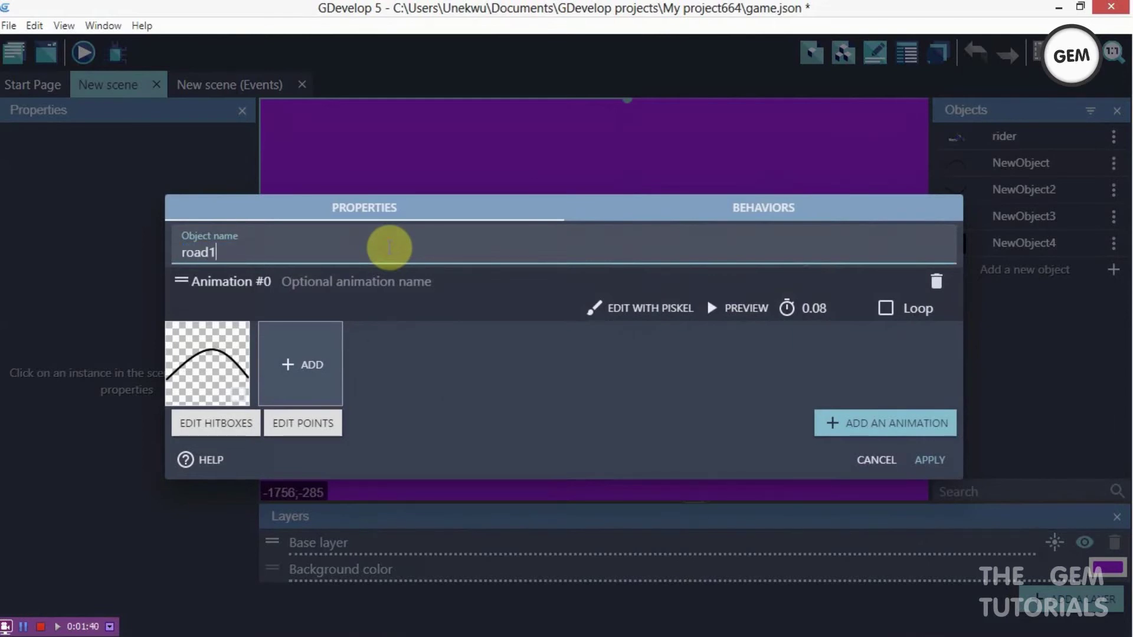
left_click(577, 220)
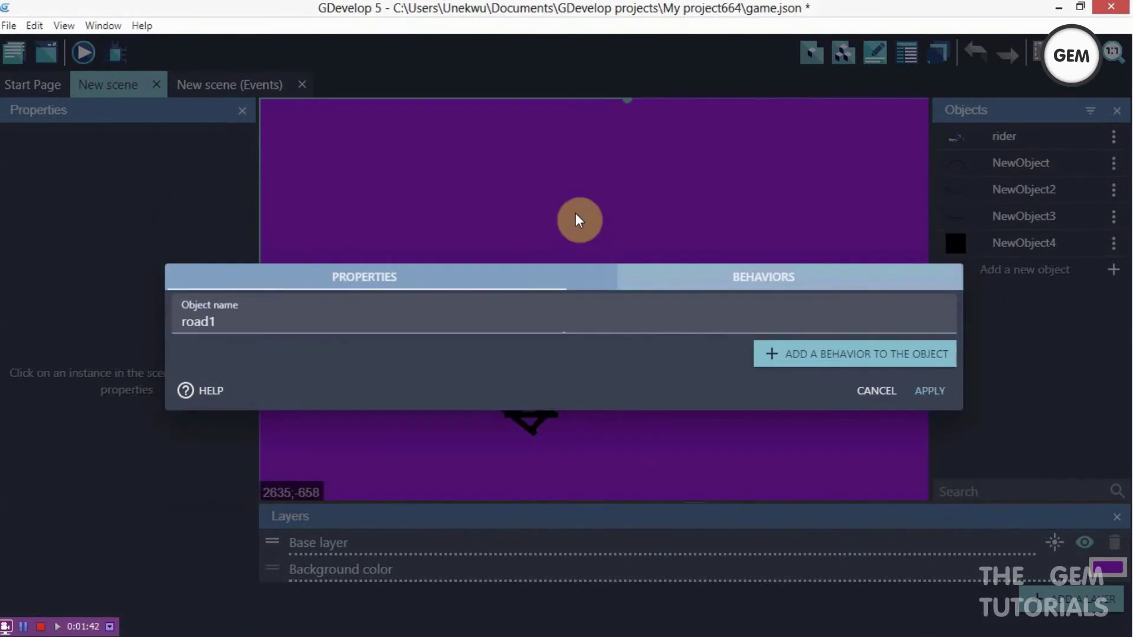
left_click(367, 272)
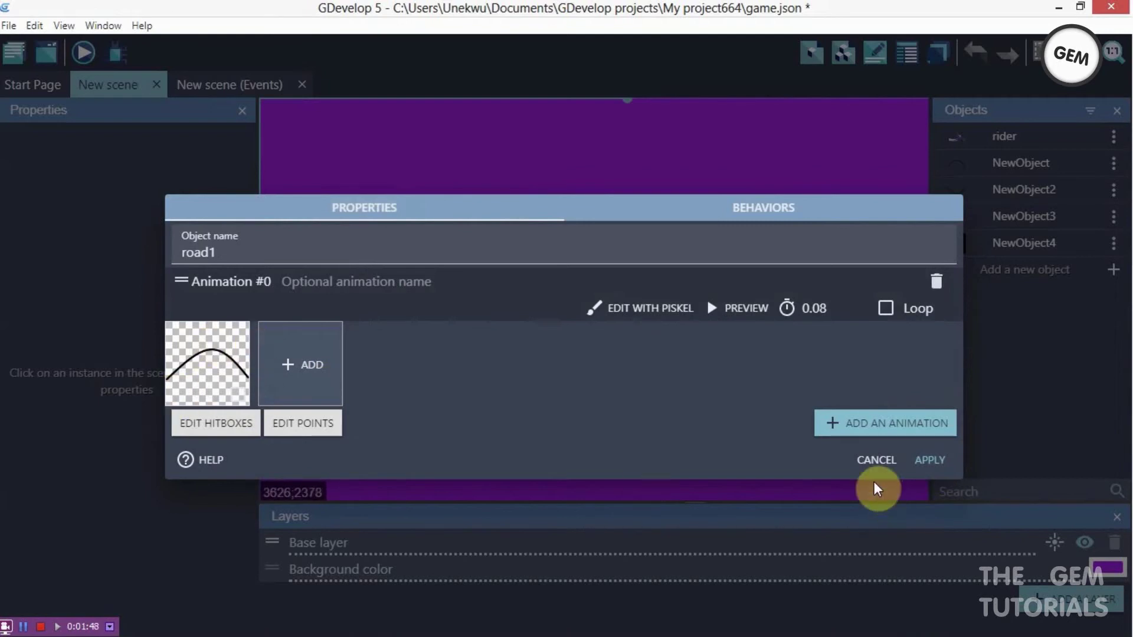
left_click(930, 461)
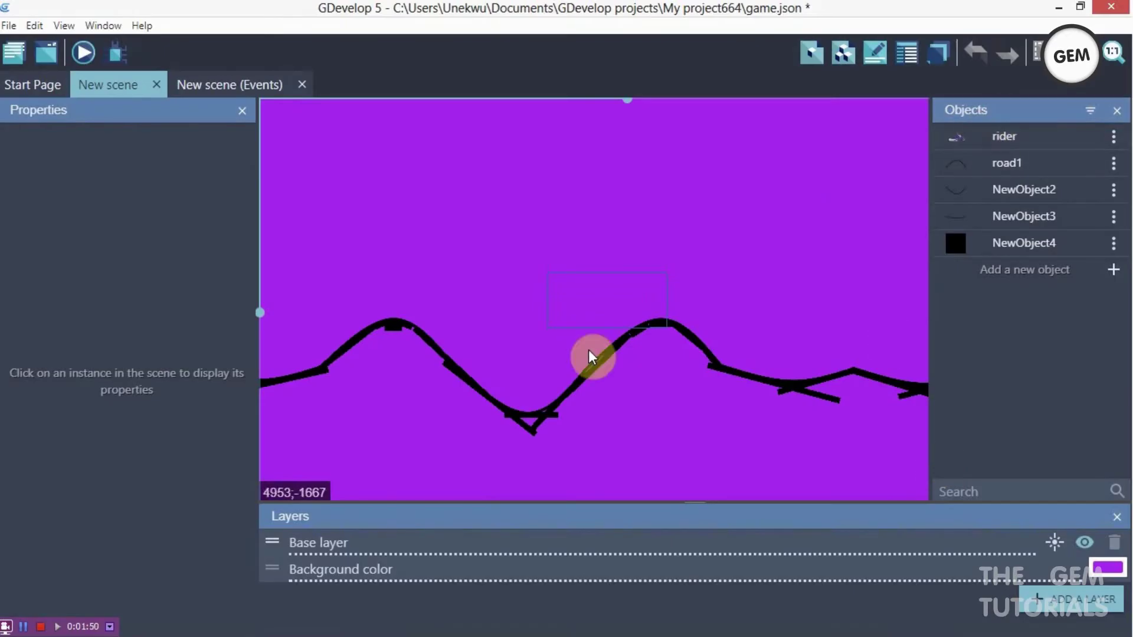
left_click(340, 334)
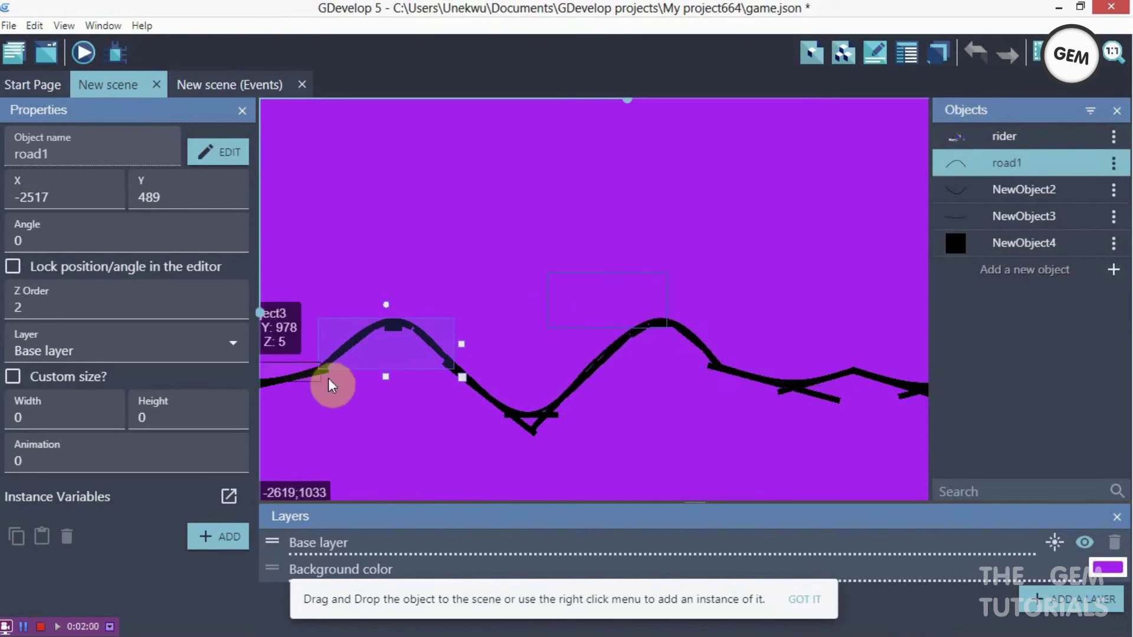
left_click(377, 420)
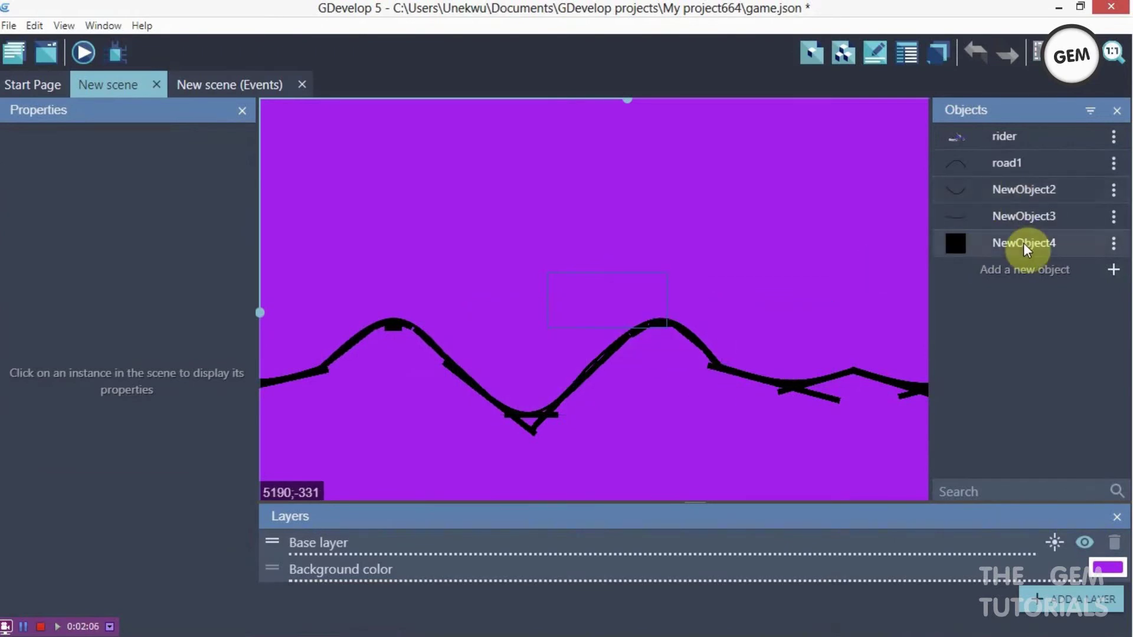
- Rename the valley-shaped object NewObject2 as road2
double_click(1027, 187)
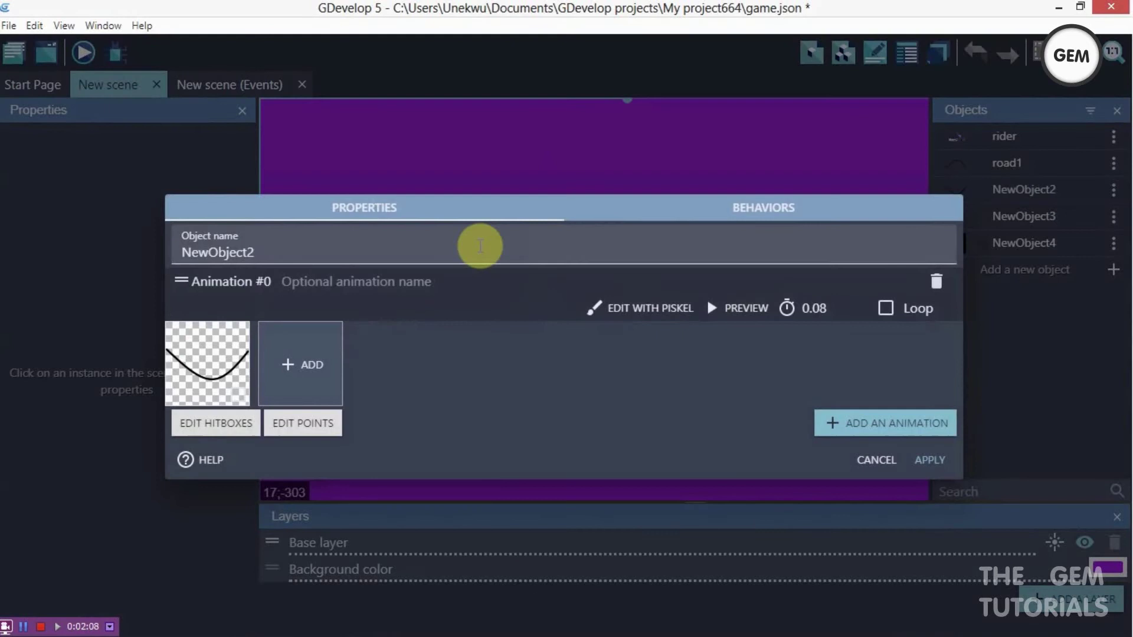
double_click(384, 237)
type("r")
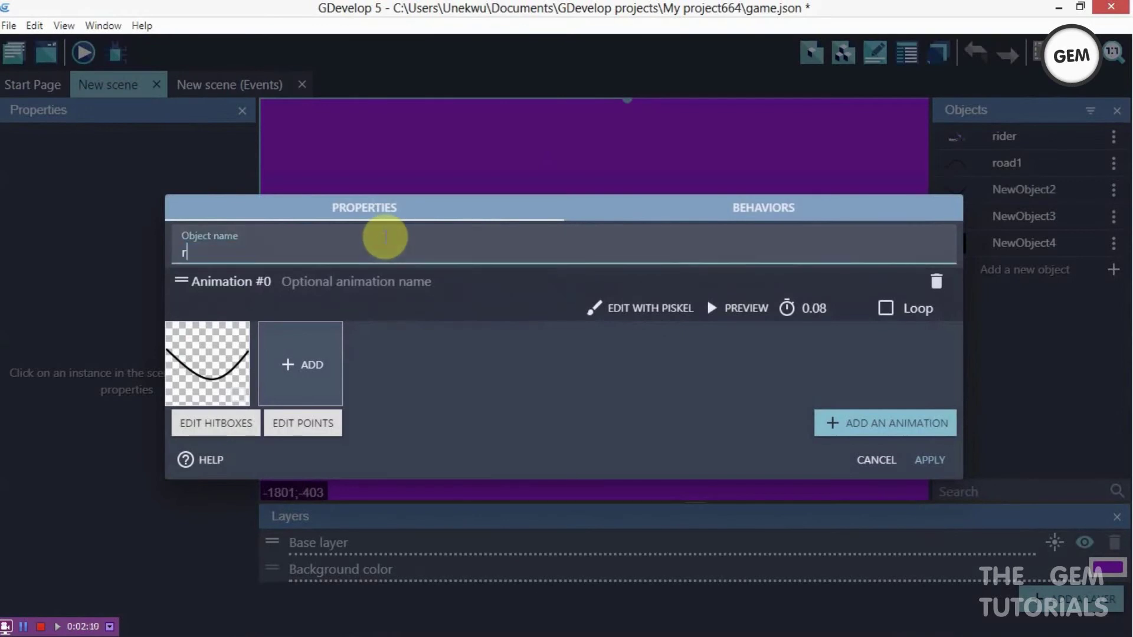
type("oad2")
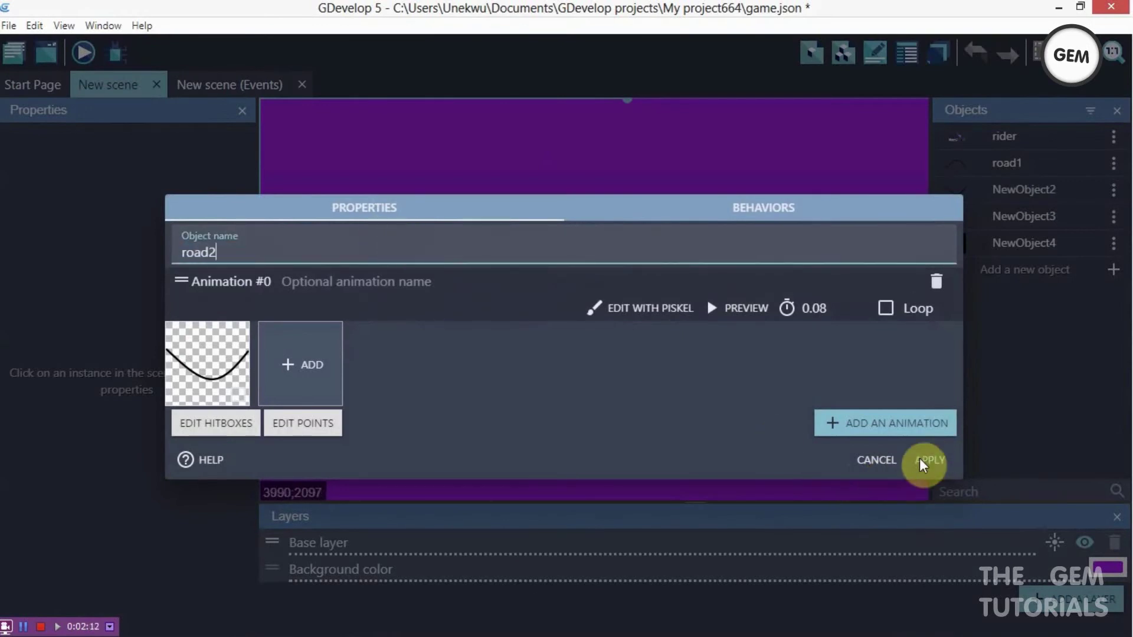
left_click(929, 459)
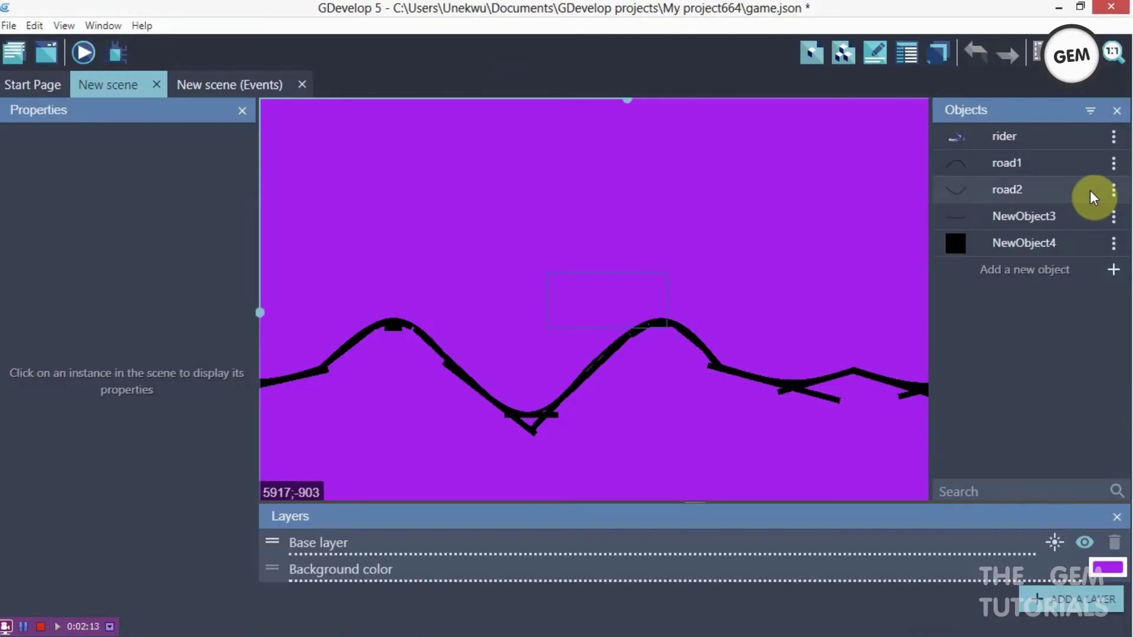
- Rename the shallow-curve object NewObject3 as road3
double_click(1028, 219)
double_click(312, 243)
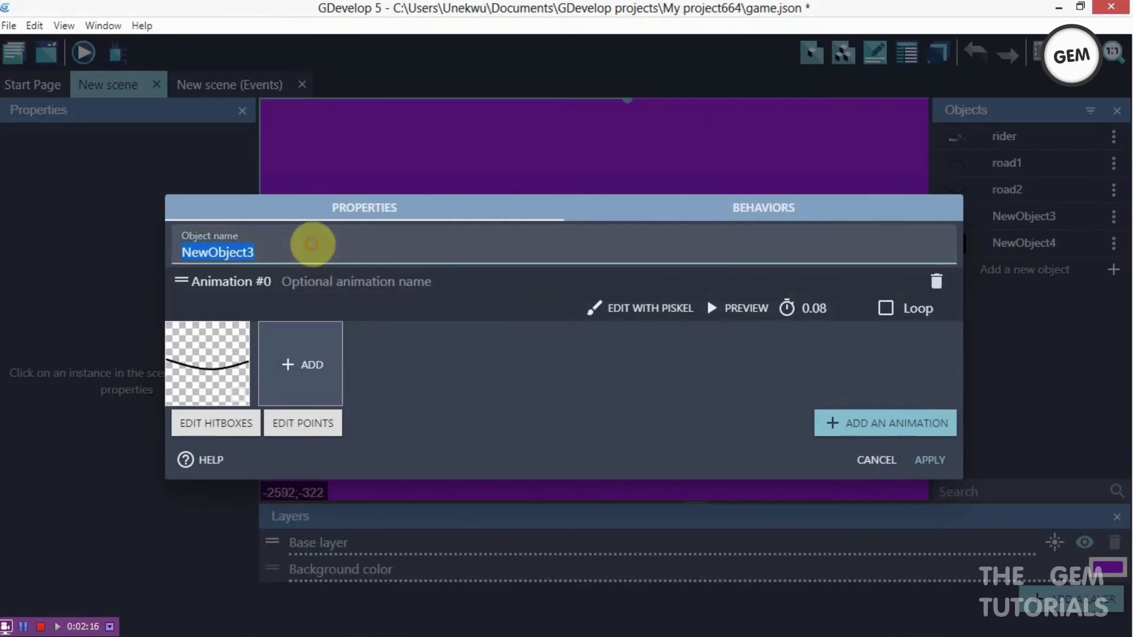
type("road3")
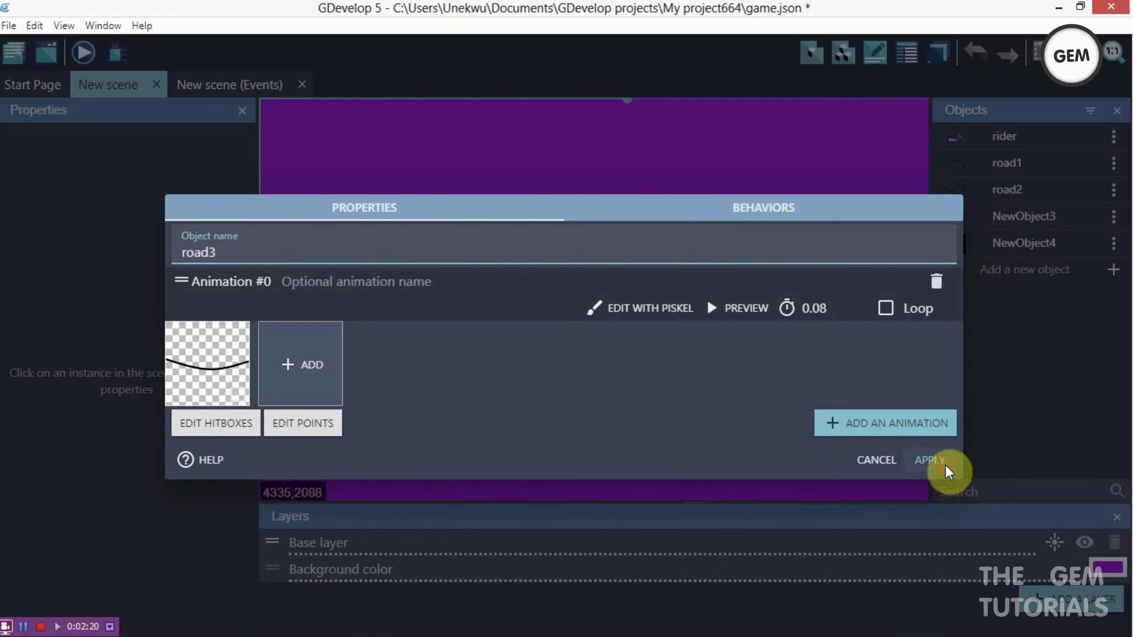
left_click(944, 463)
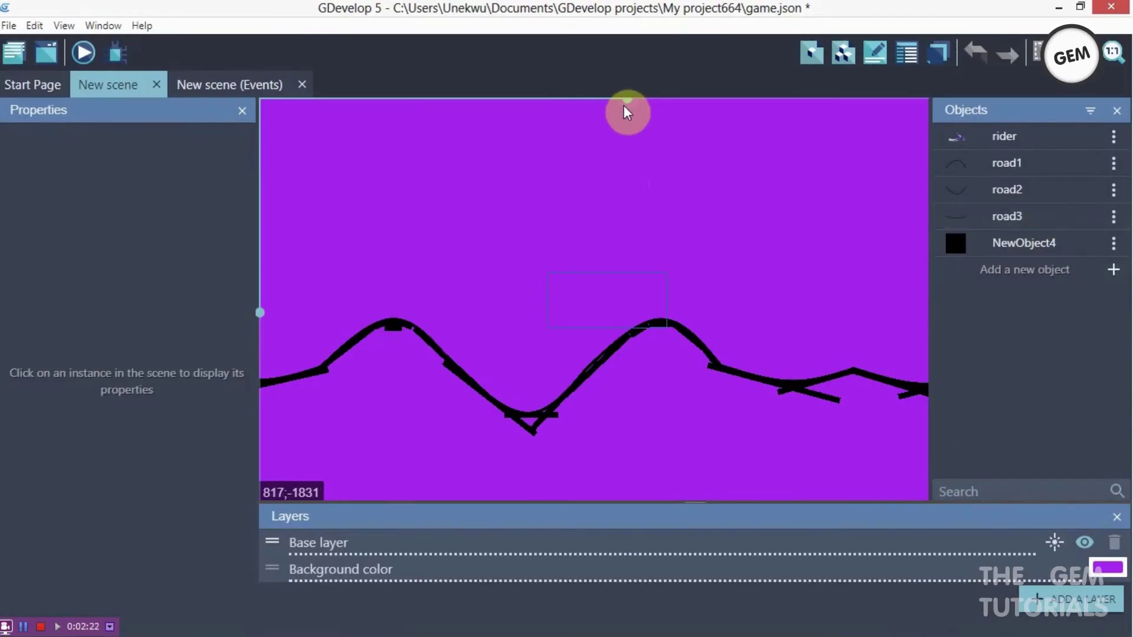
- Rename the black square object NewObject4 as collision and review its Physics2 behavior settings
left_click_drag(623, 105, 586, 105)
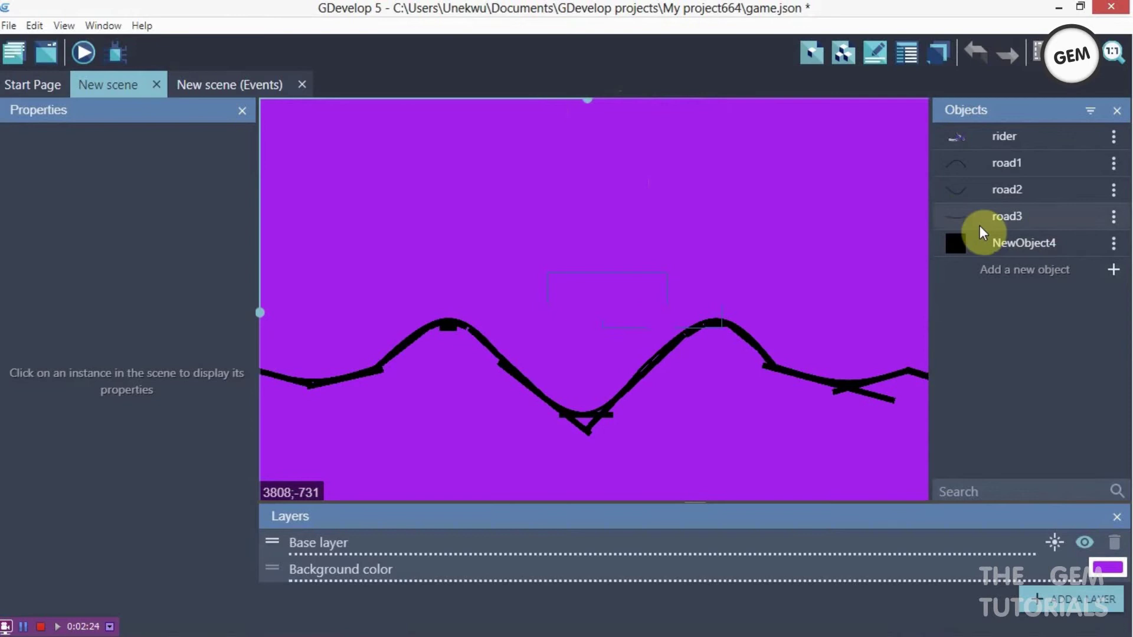
double_click(1005, 241)
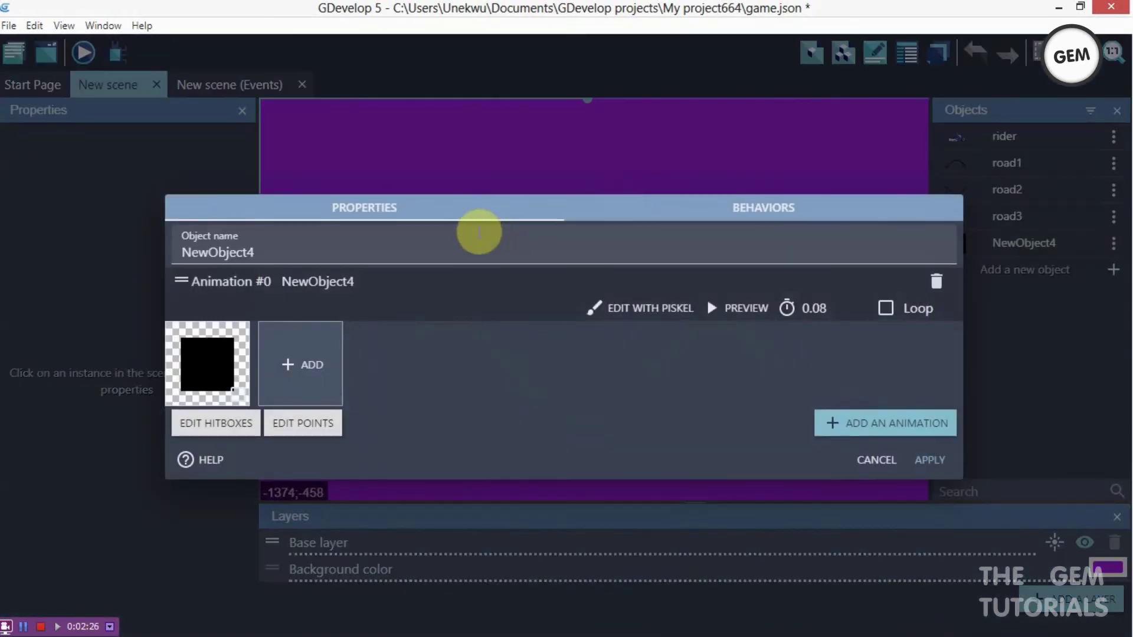
double_click(448, 257)
type("collision")
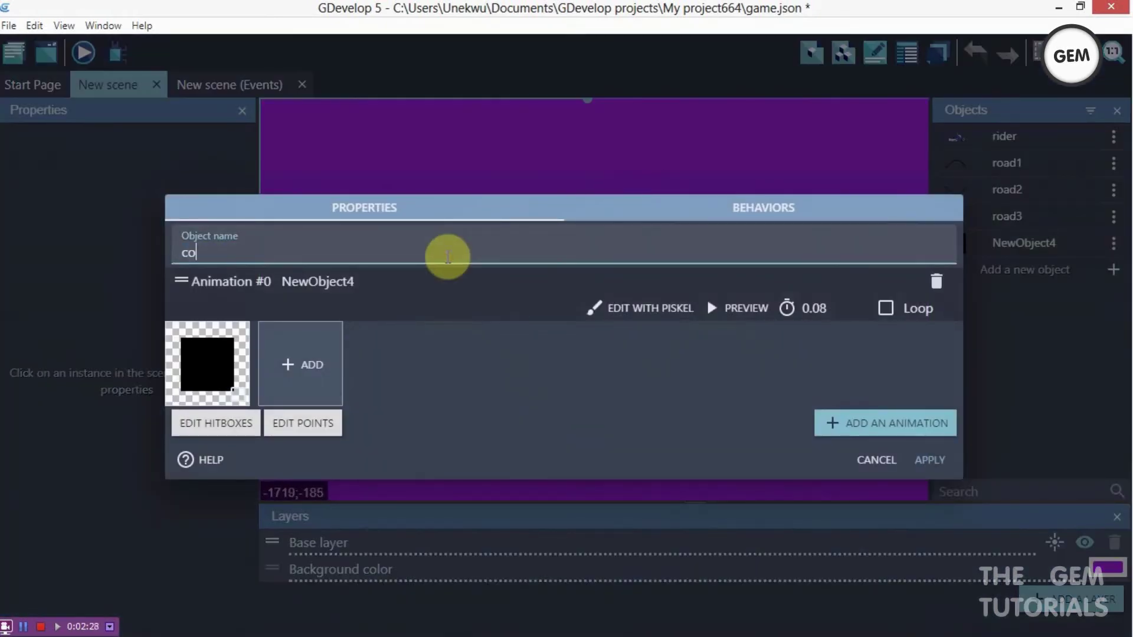
left_click(692, 215)
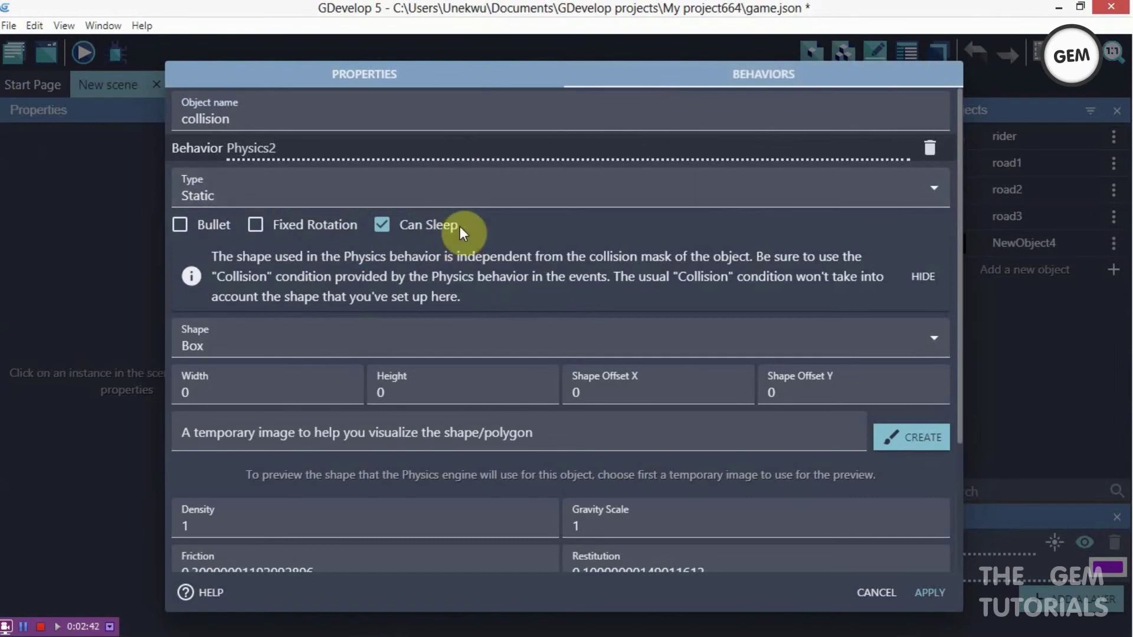
left_click(922, 589)
- Add an empty event to the new scene's event sheet and open its action chooser
left_click(185, 85)
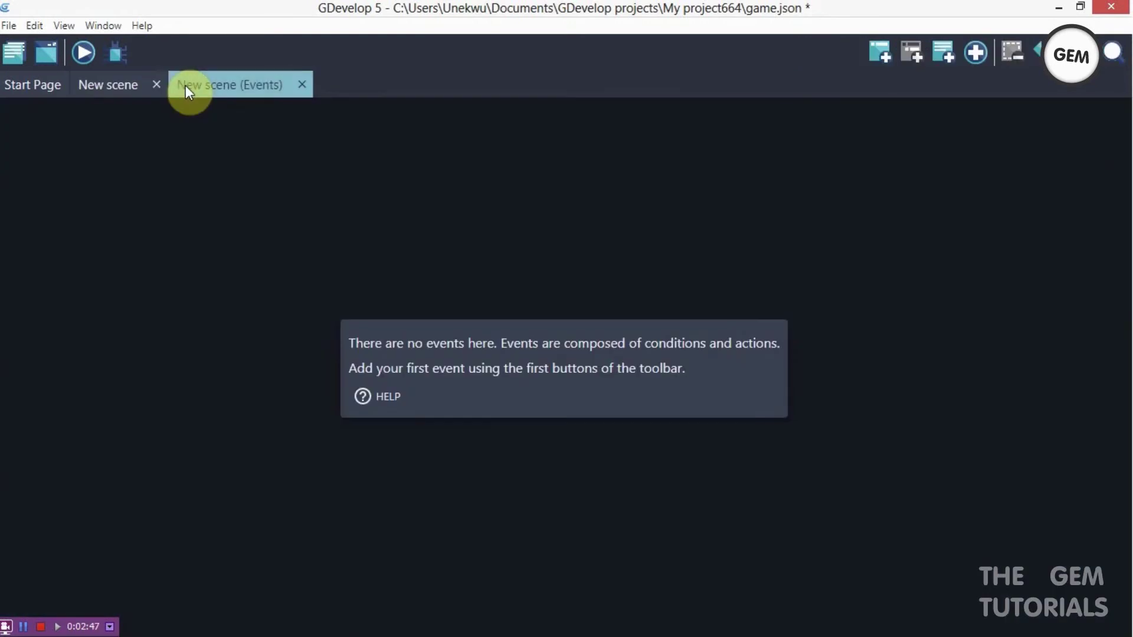
left_click(881, 52)
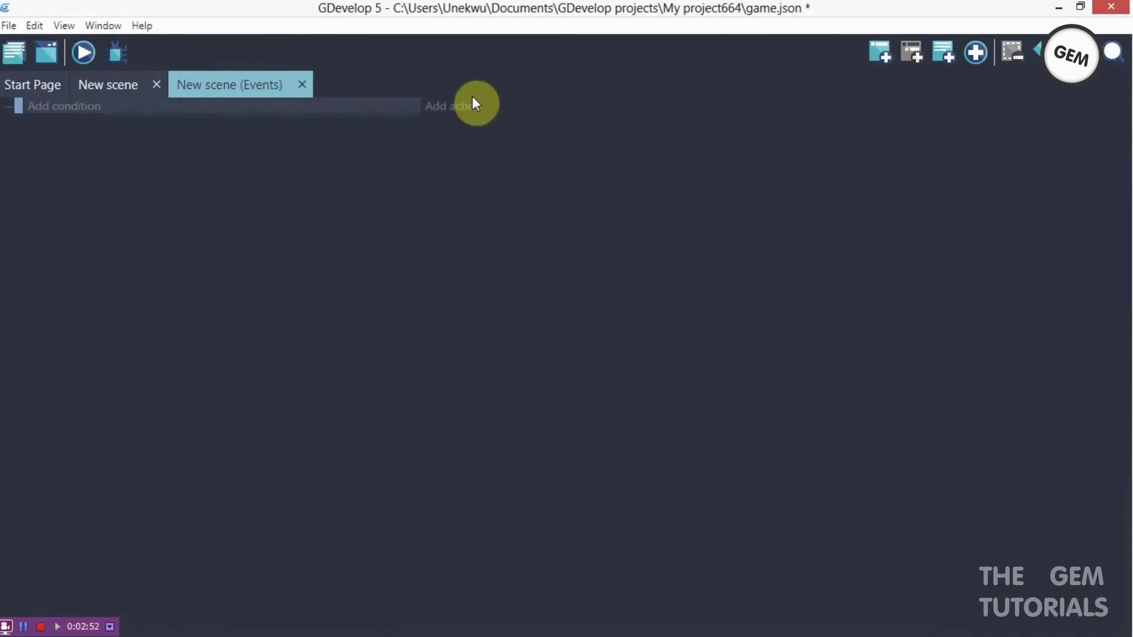
left_click(457, 107)
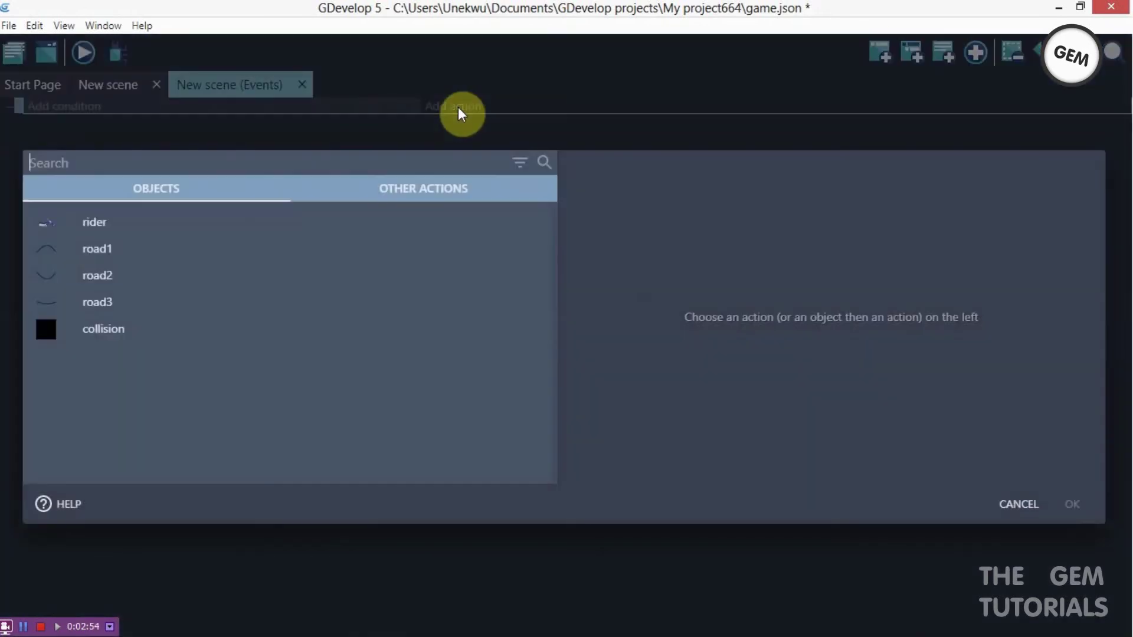
type("c")
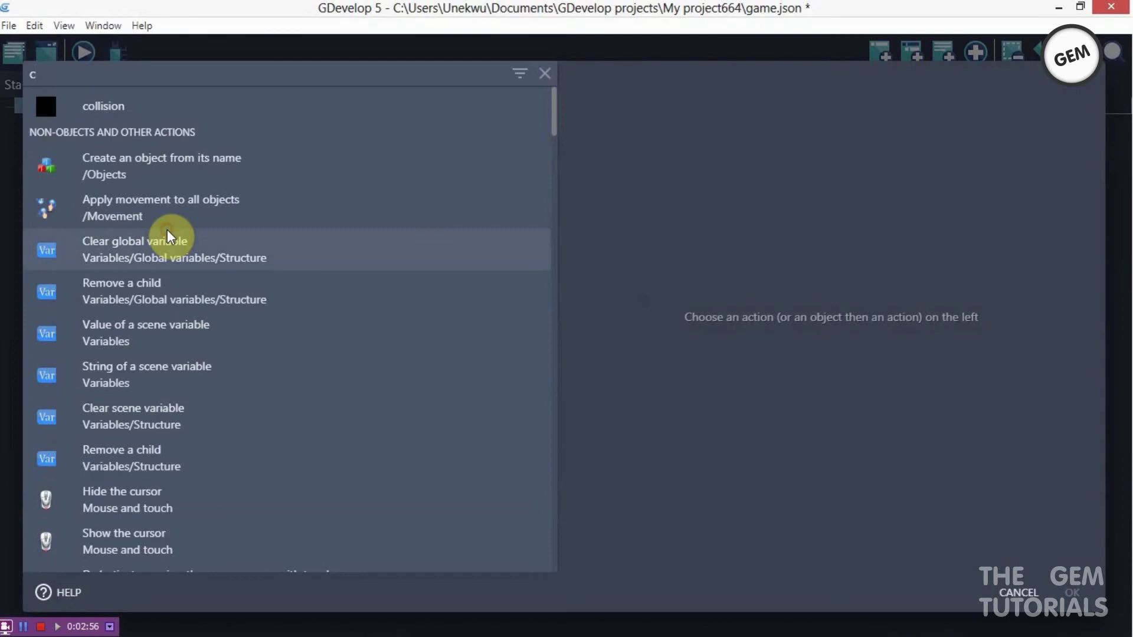
left_click(168, 236)
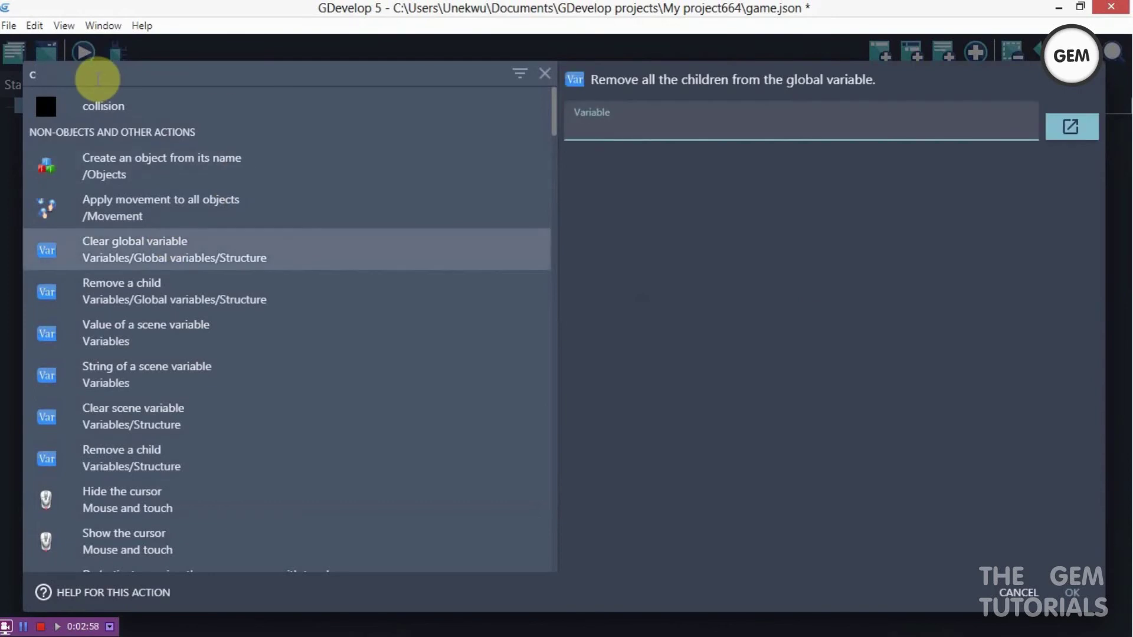
left_click(97, 78)
key("BackSpace")
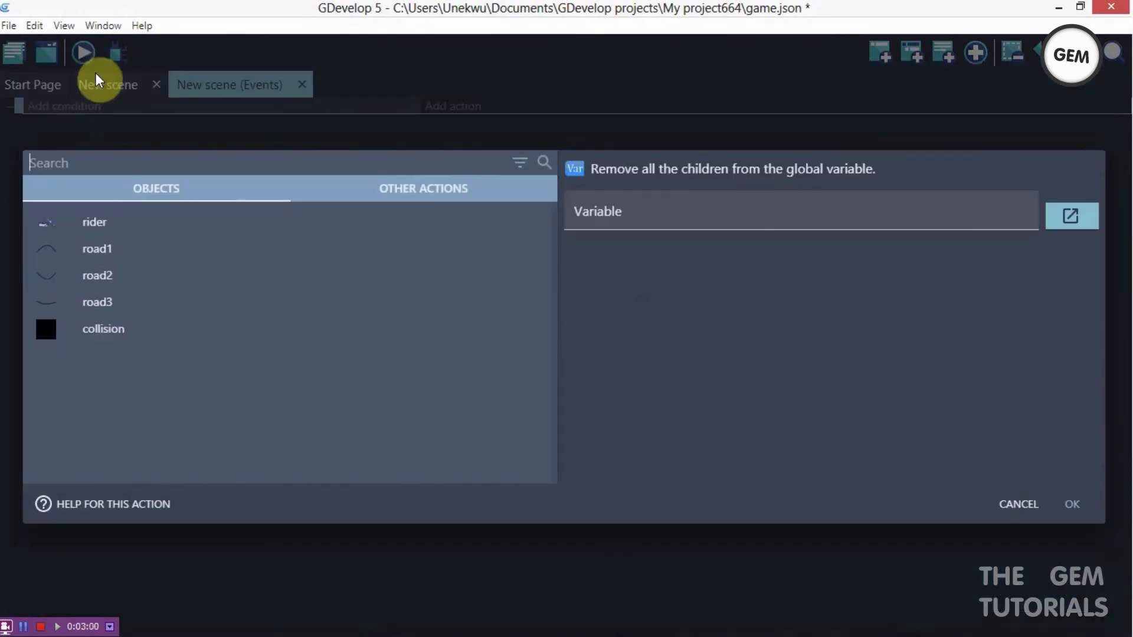
left_click(92, 221)
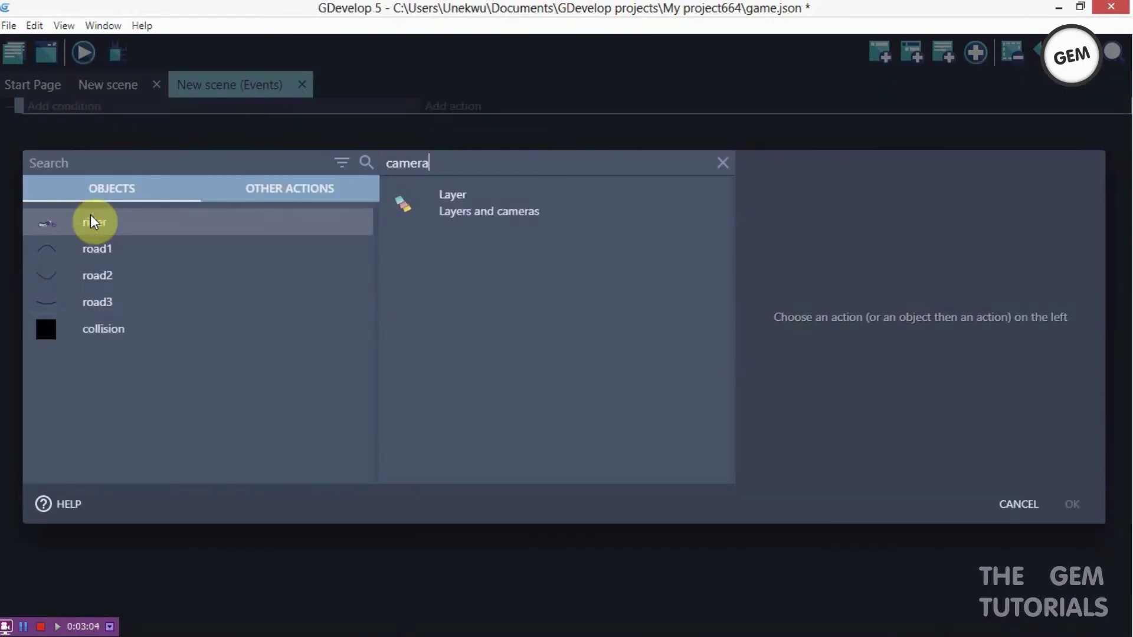
key("BackSpace")
key("BackSpace")
key("BackSpace")
key("BackSpace")
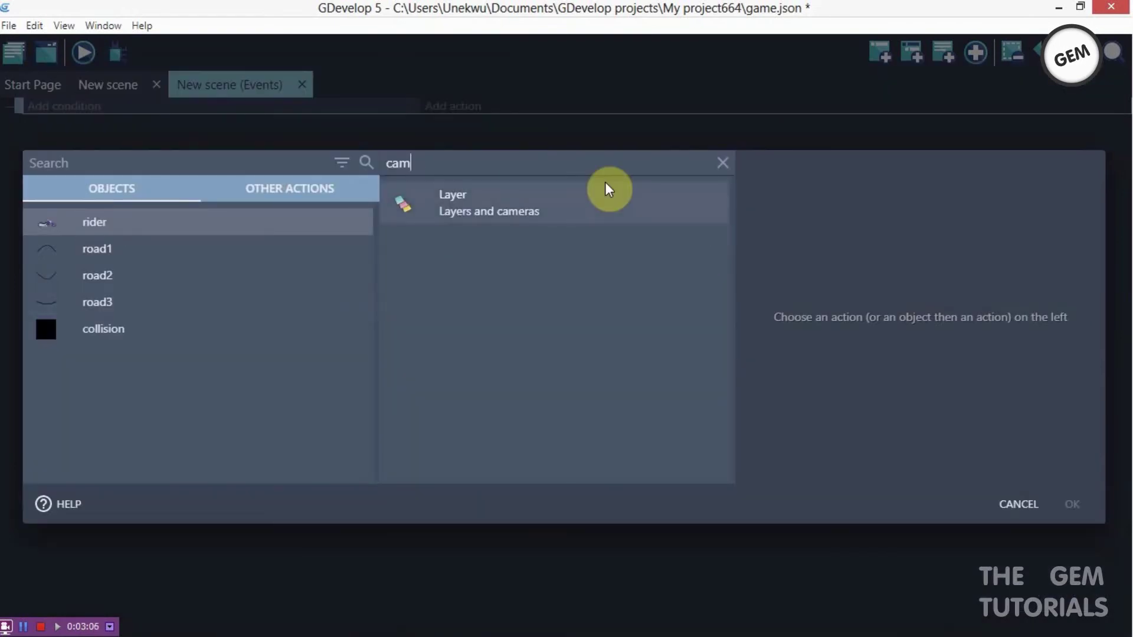
key("BackSpace")
key("BackSpace")
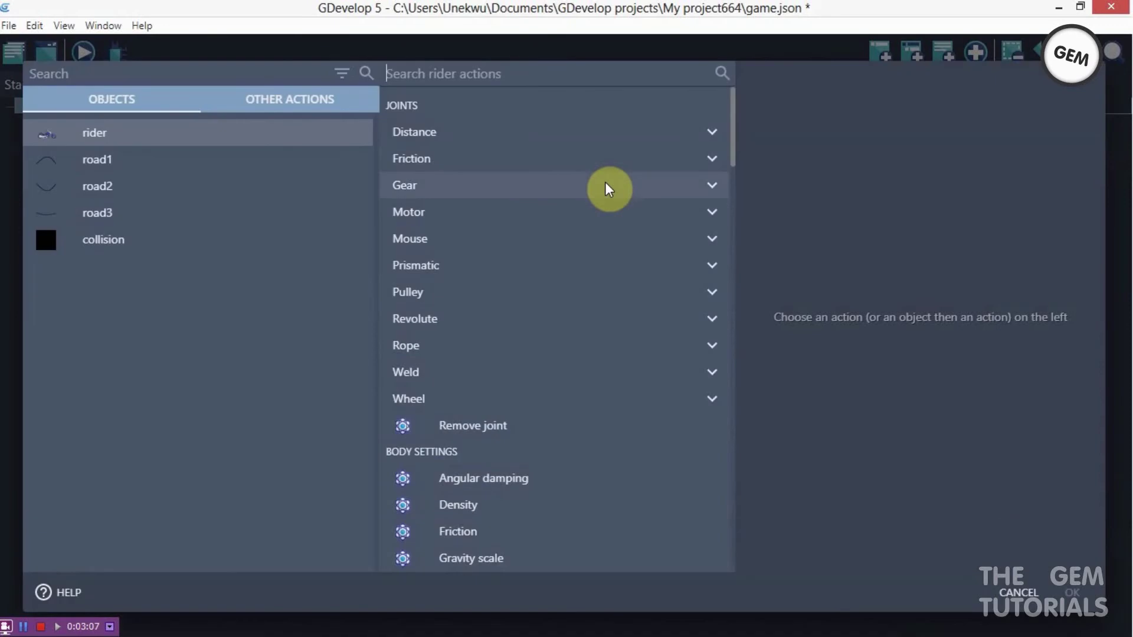
- Find the camera actions and add one to the first event that centers the camera on the rider object
left_click(207, 81)
type("cam")
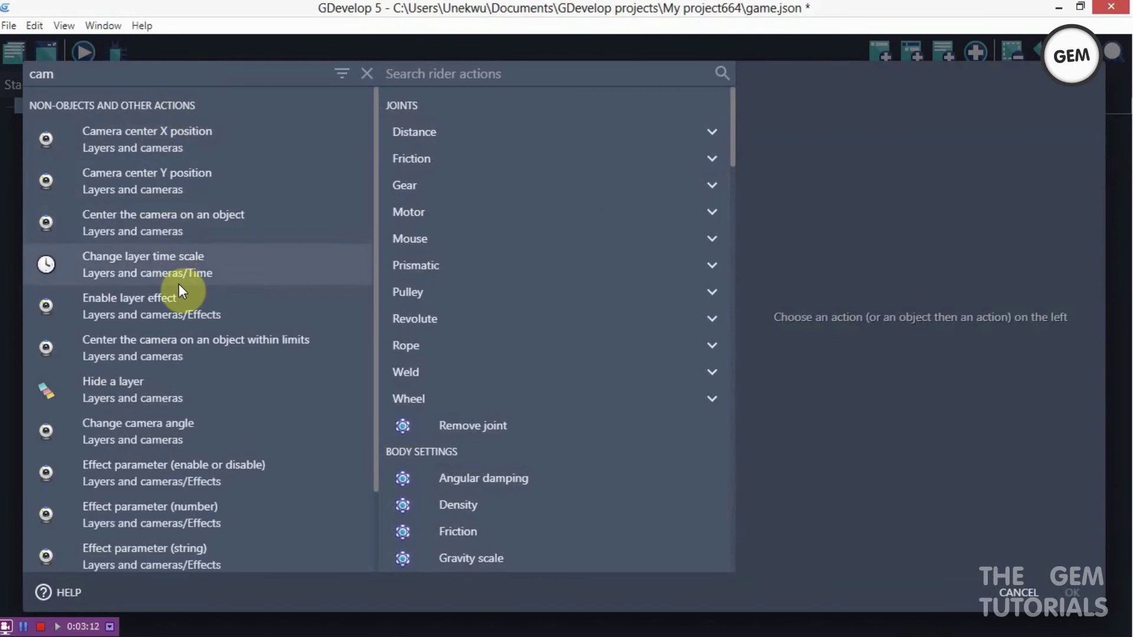
left_click(177, 227)
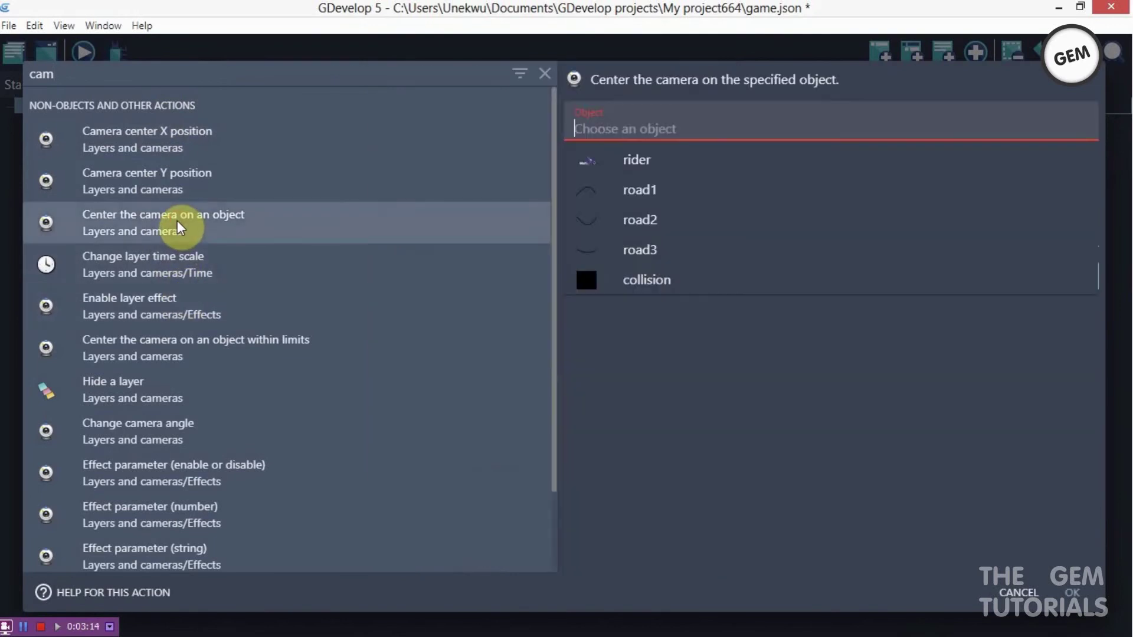
left_click(696, 172)
left_click(1072, 593)
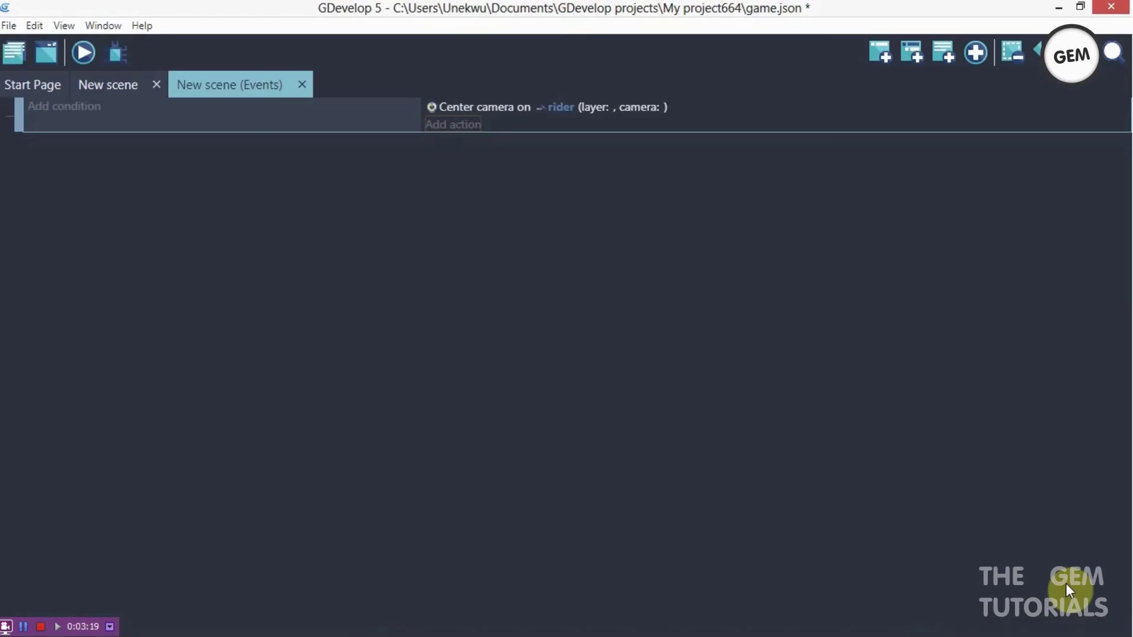
- Add a Change camera zoom action with the value 0.1 to the first event
left_click(438, 127)
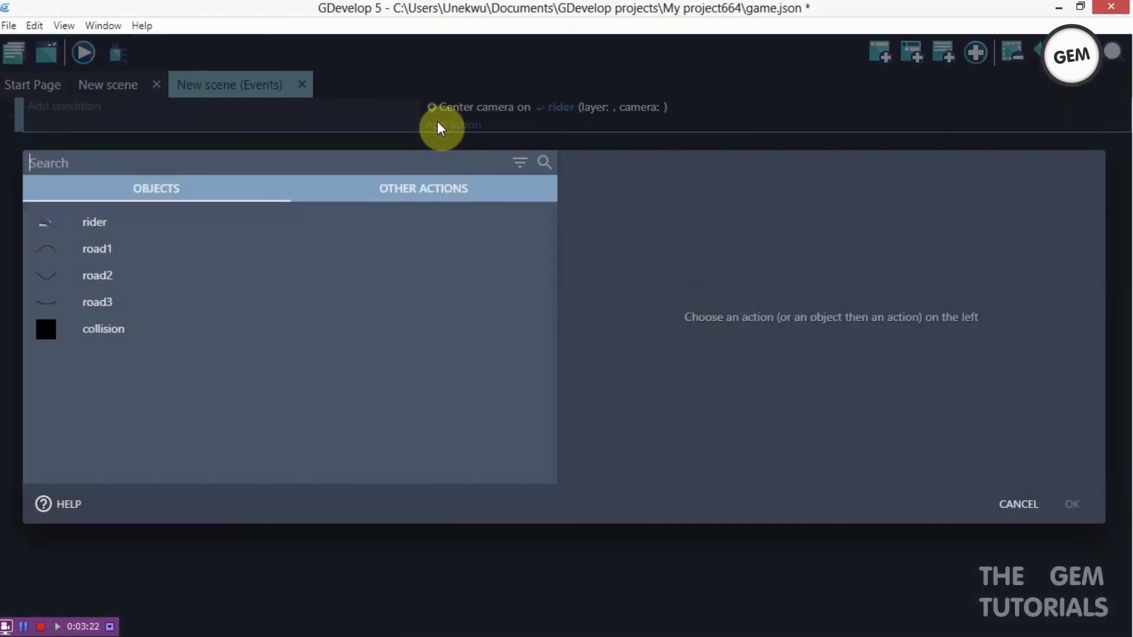
type("chan")
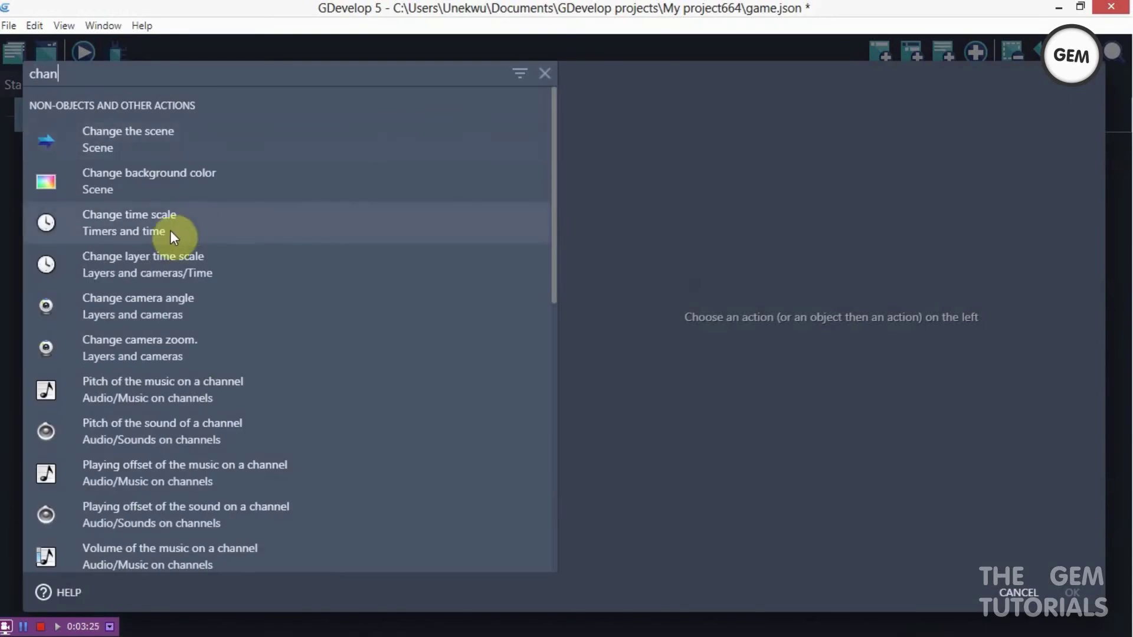
left_click(179, 345)
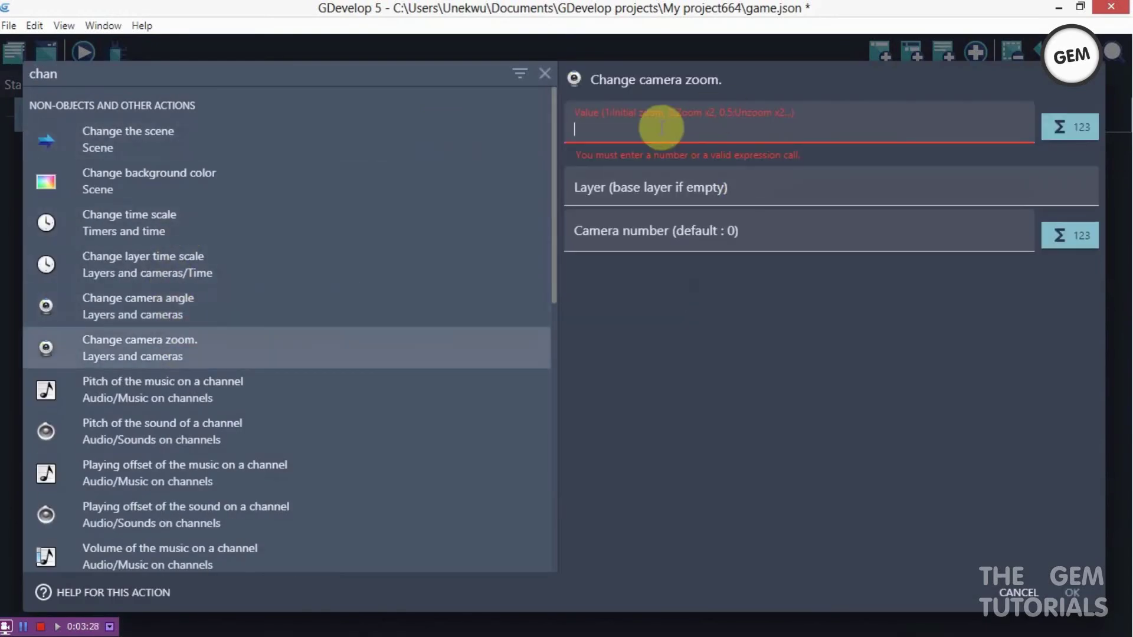
type("0.1")
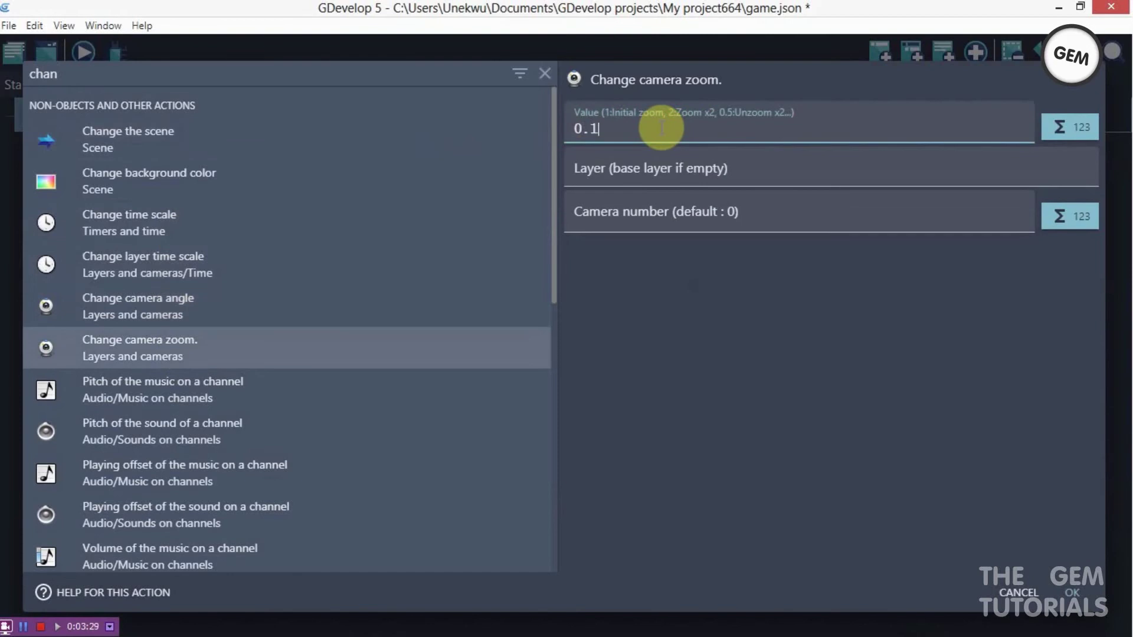
left_click(1067, 597)
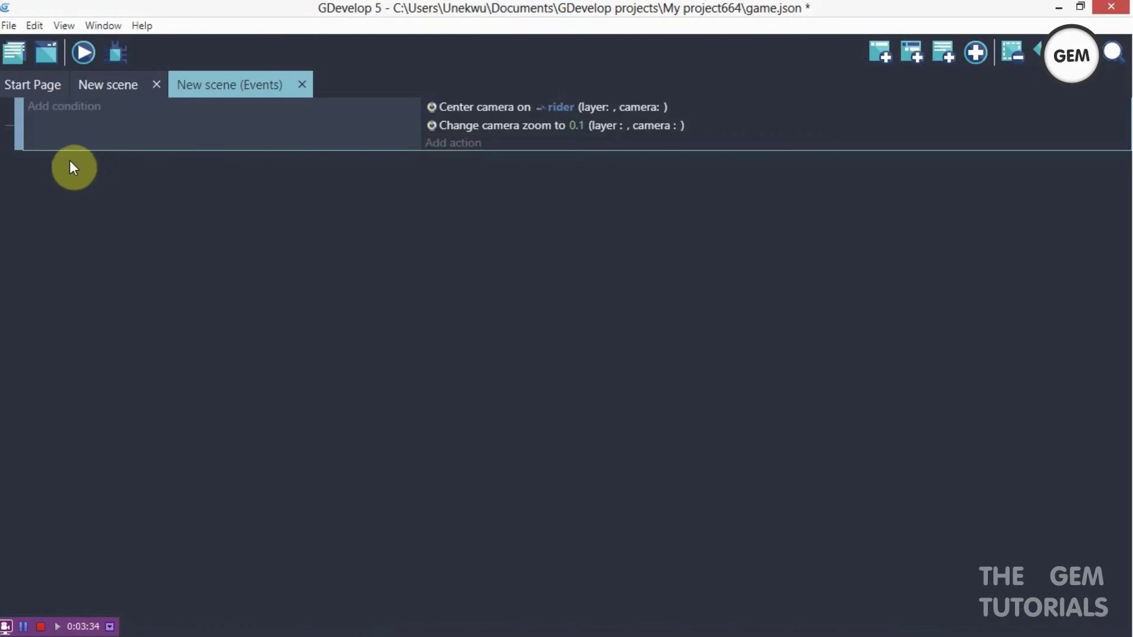
- Add a second event with a Key pressed condition for Space, and open the chooser for another condition
left_click(878, 52)
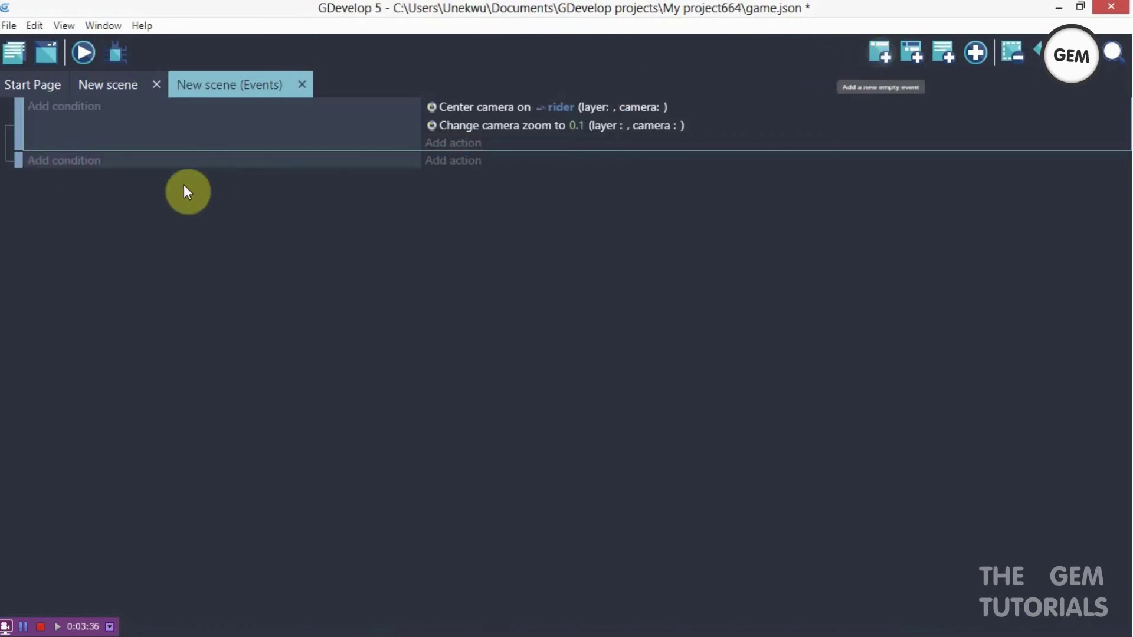
left_click(79, 169)
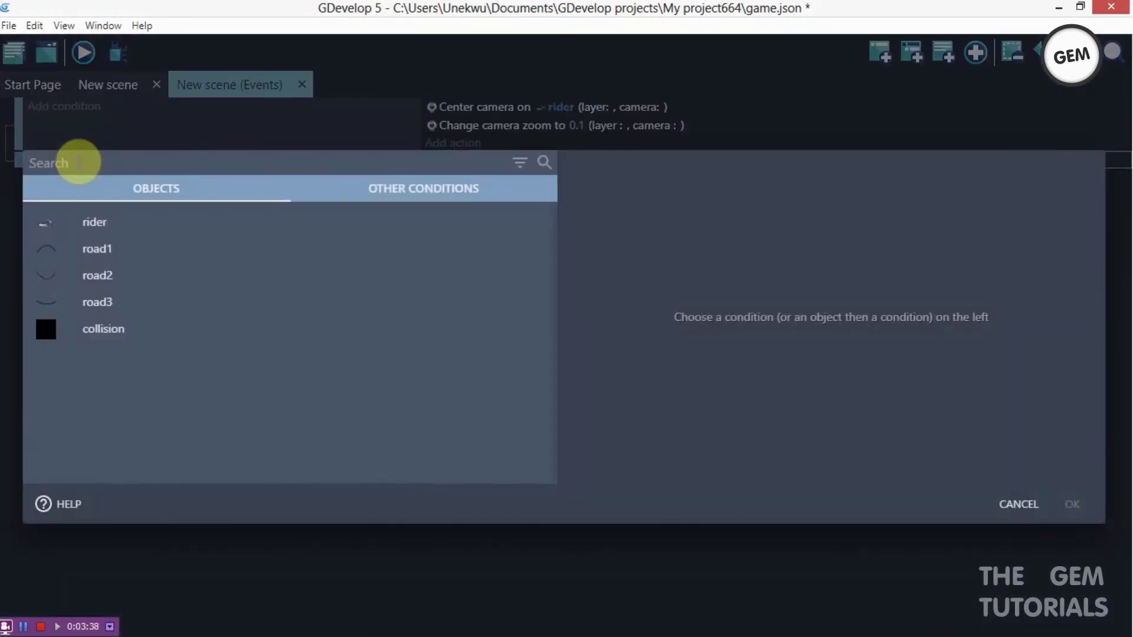
type("key")
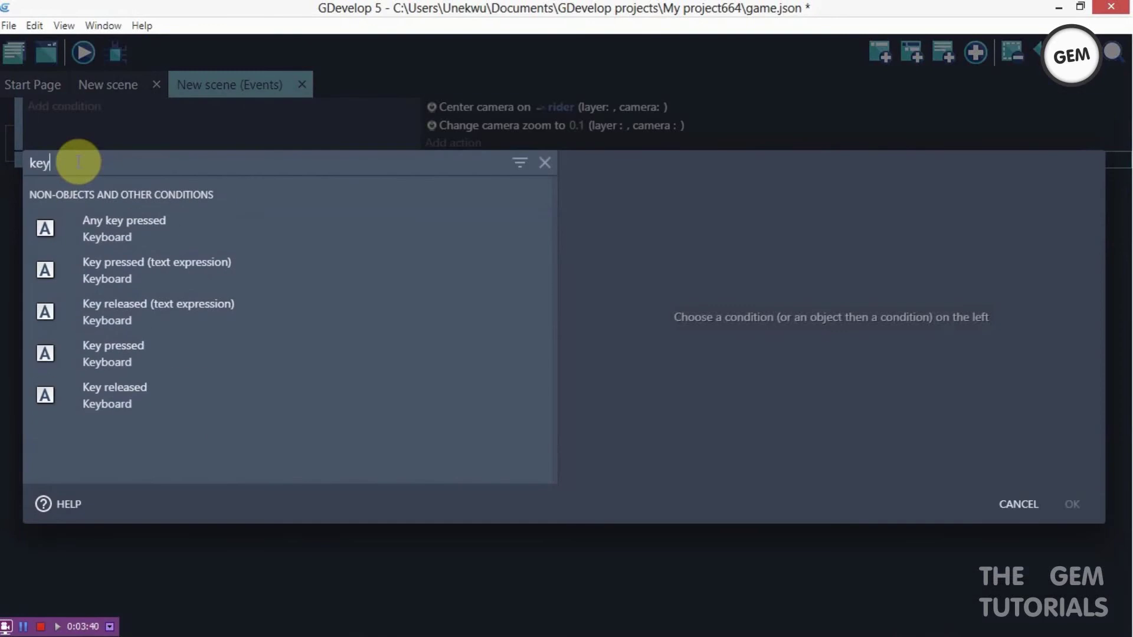
left_click(161, 360)
type("spa")
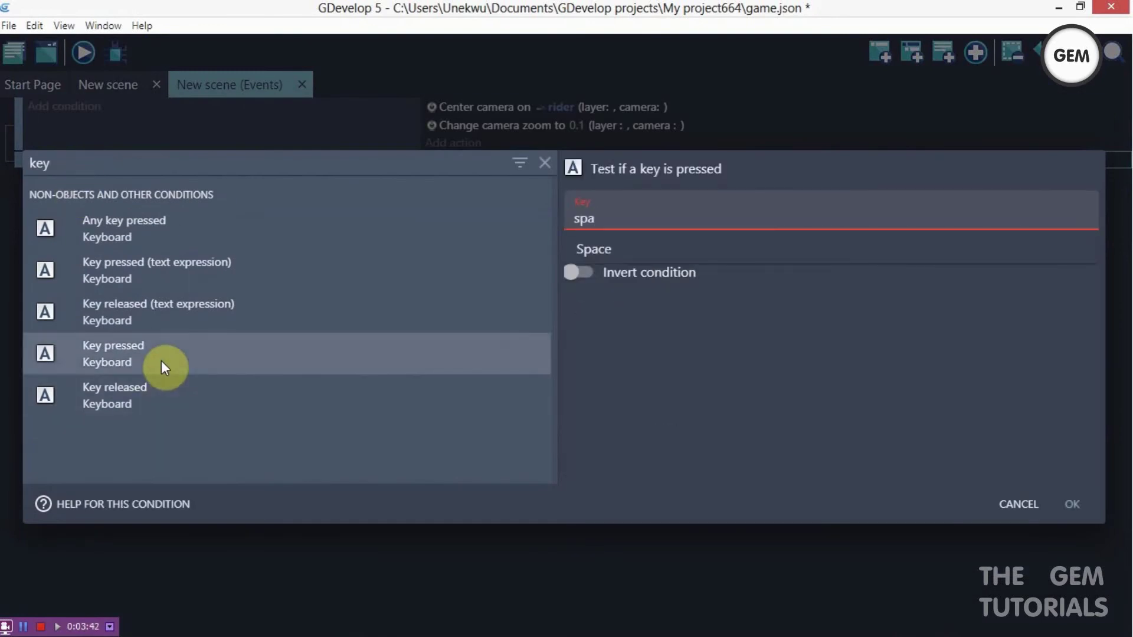
left_click(665, 253)
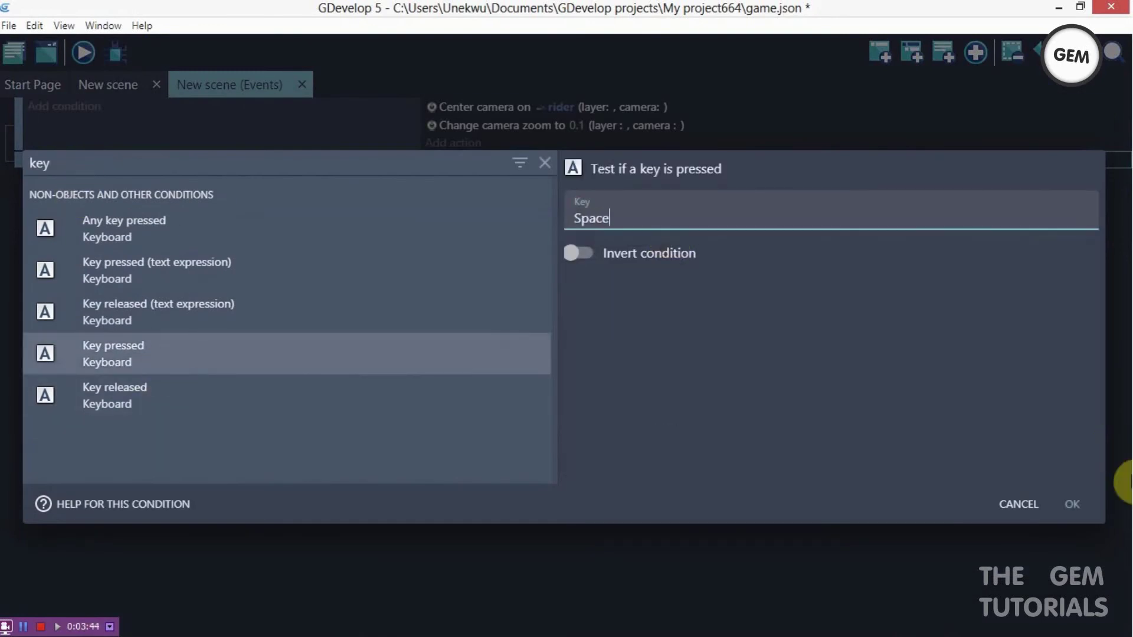
left_click(1080, 507)
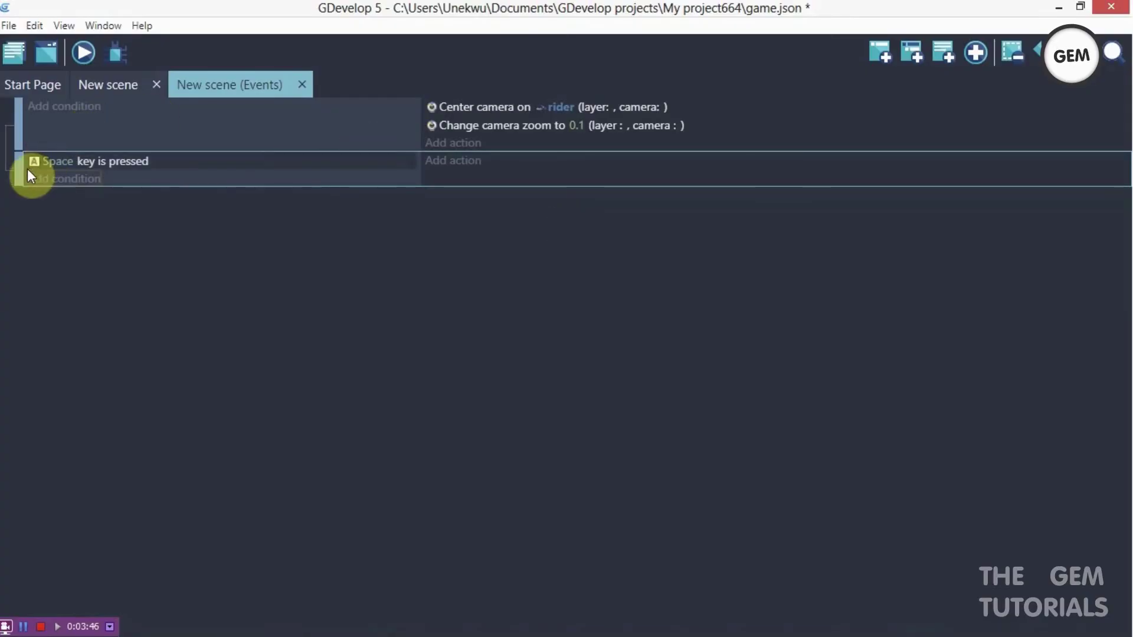
left_click(53, 179)
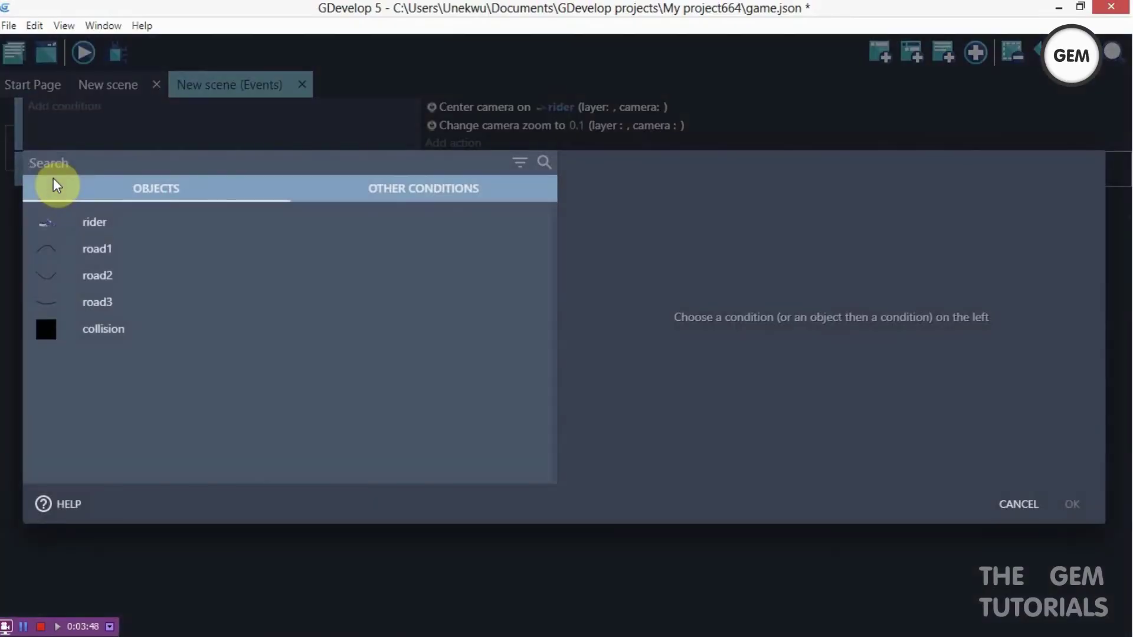
type("vel")
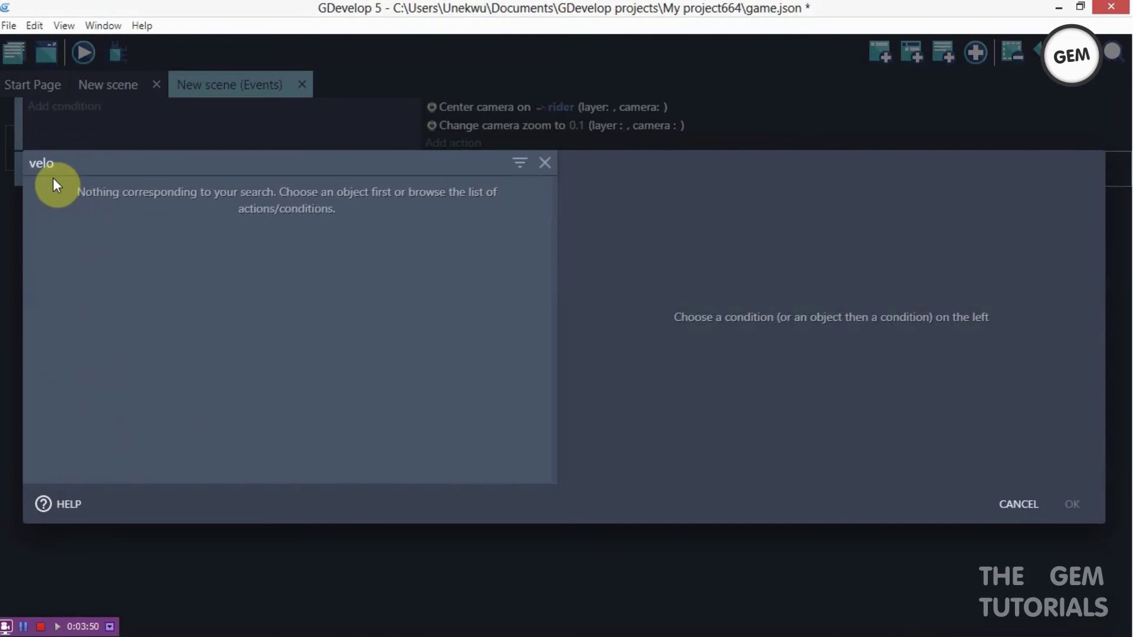
type("o")
key("BackSpace")
key("BackSpace")
key("BackSpace")
key("BackSpace")
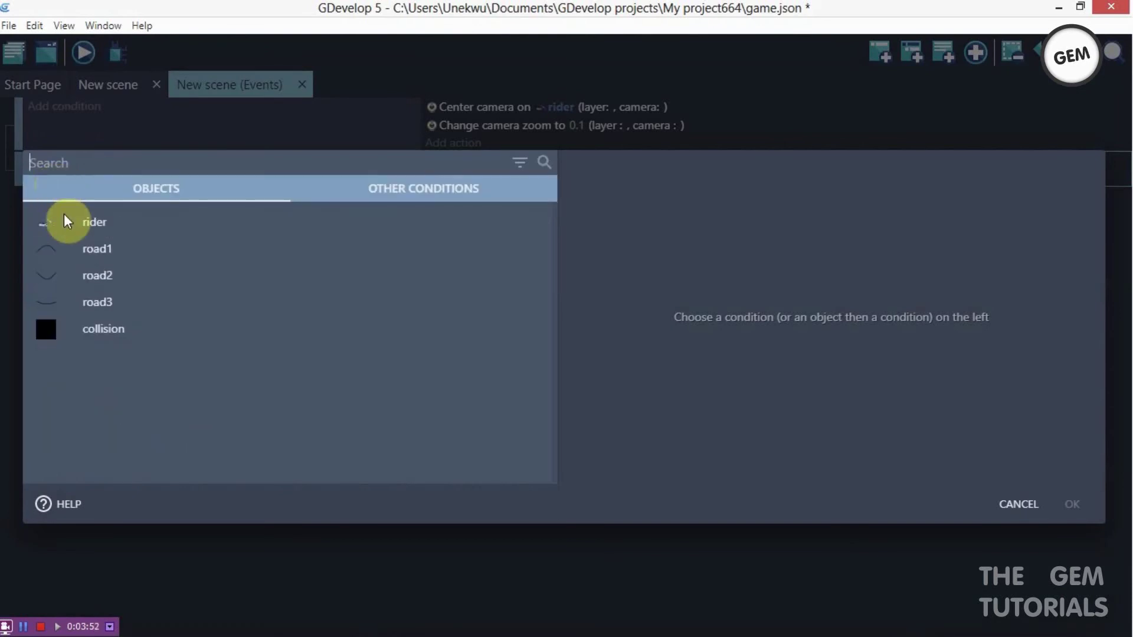
- Add the condition that the rider's linear velocity X is less than 100000, and open the second event's action chooser
left_click(65, 218)
type("vel")
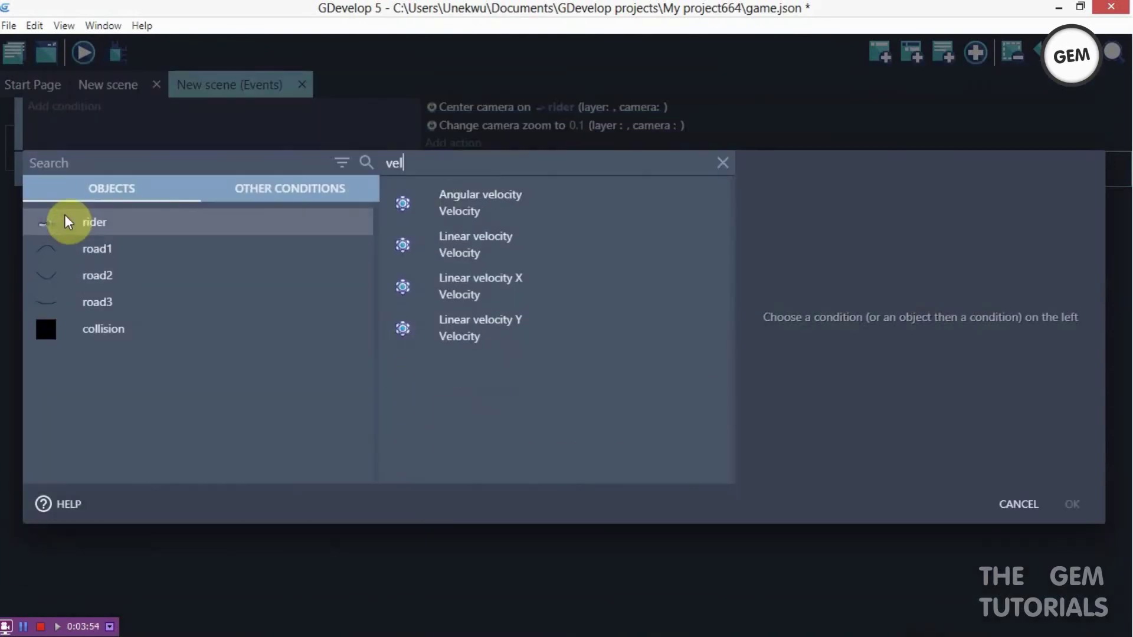
left_click(512, 286)
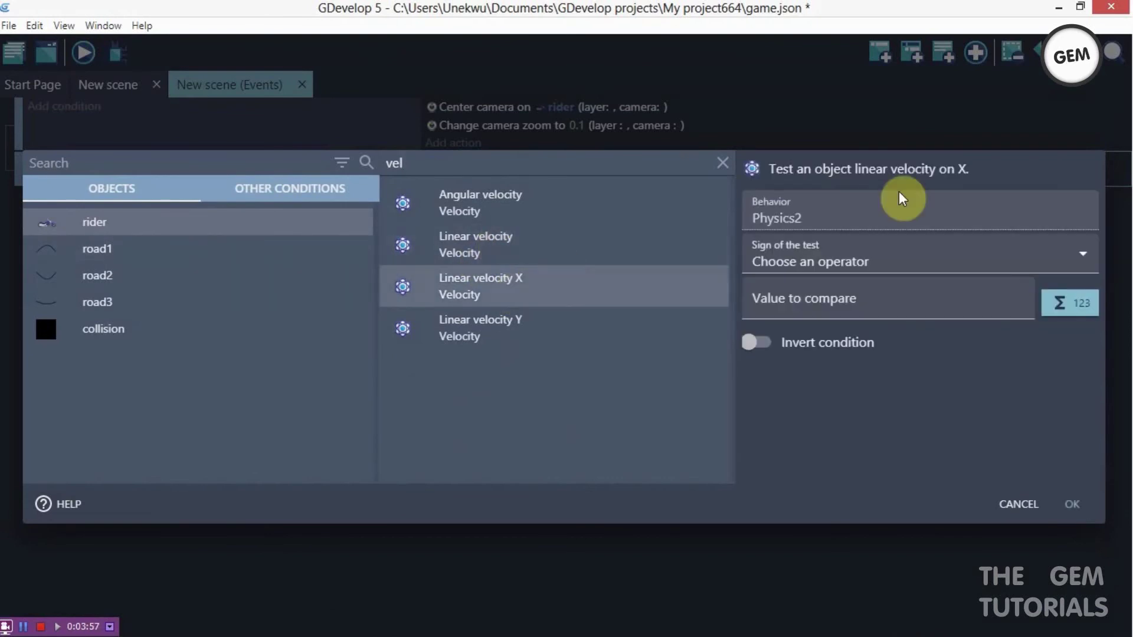
left_click(869, 271)
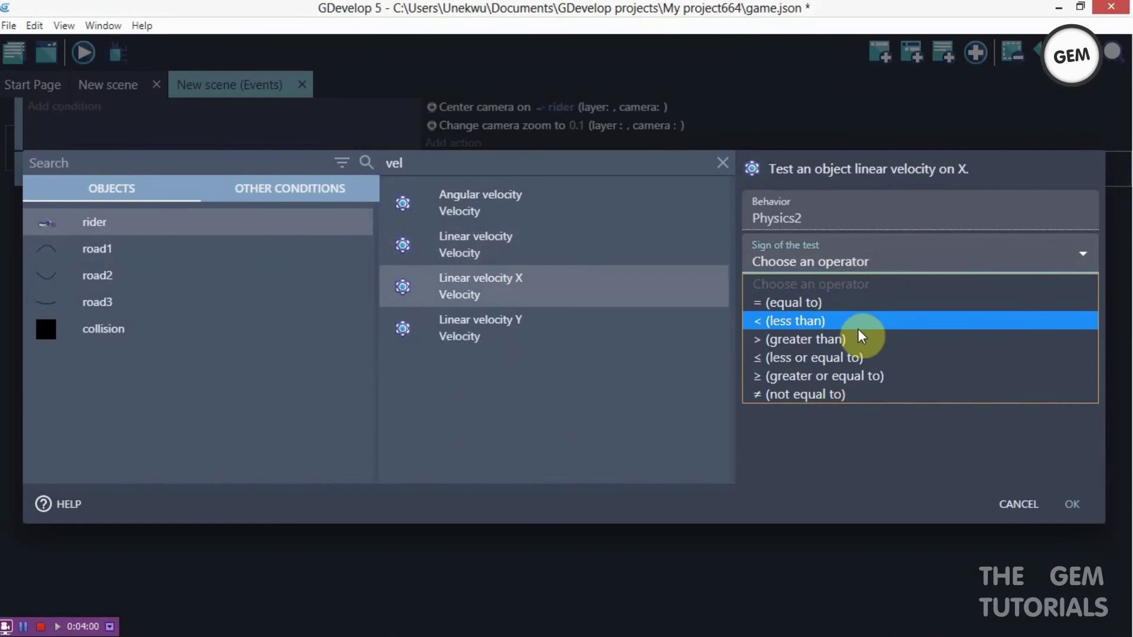
left_click(857, 322)
left_click(873, 300)
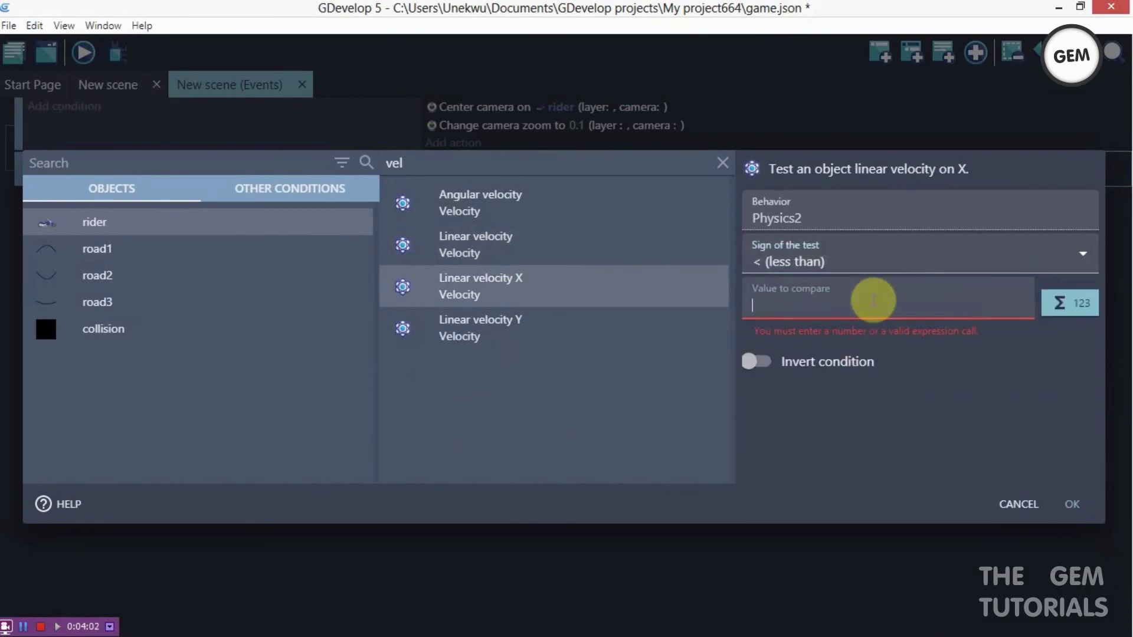
type("100000")
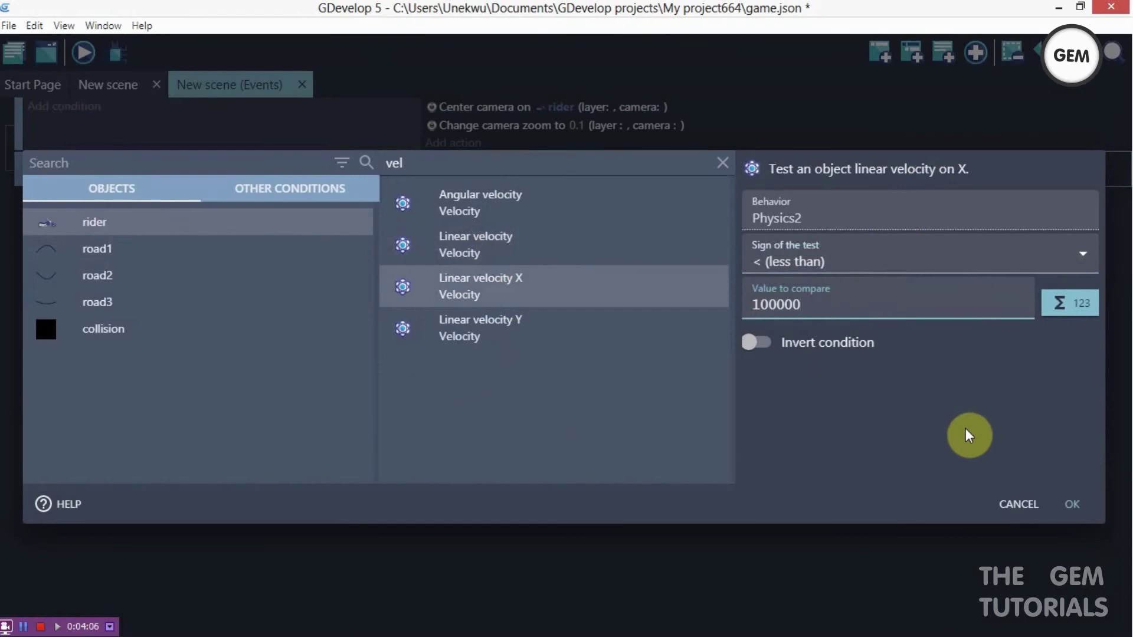
left_click(1076, 501)
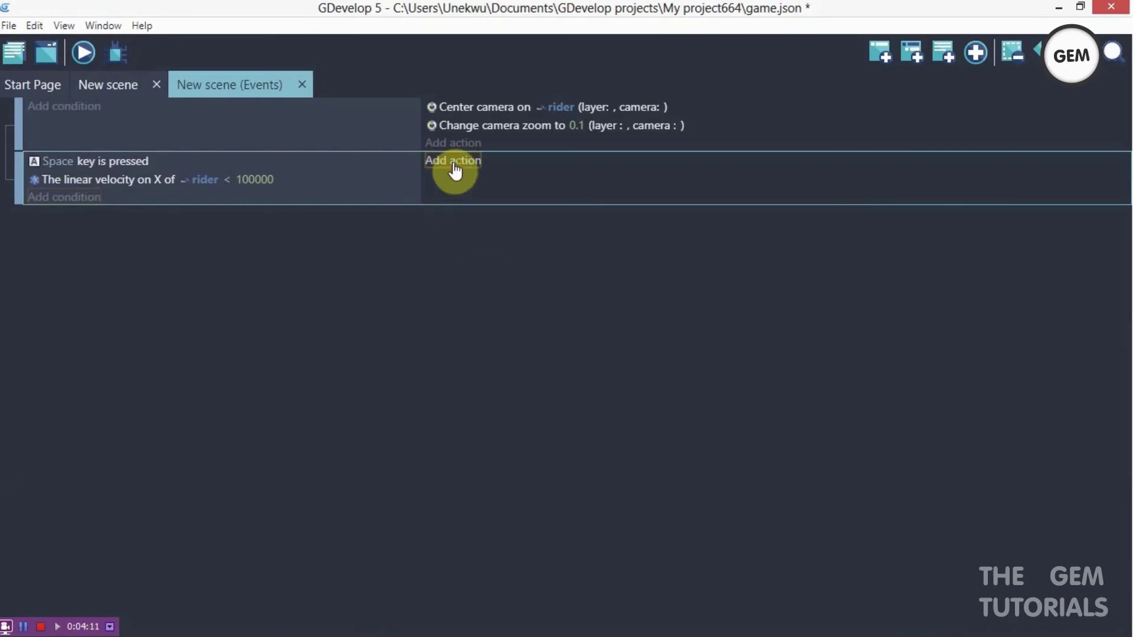
left_click(454, 169)
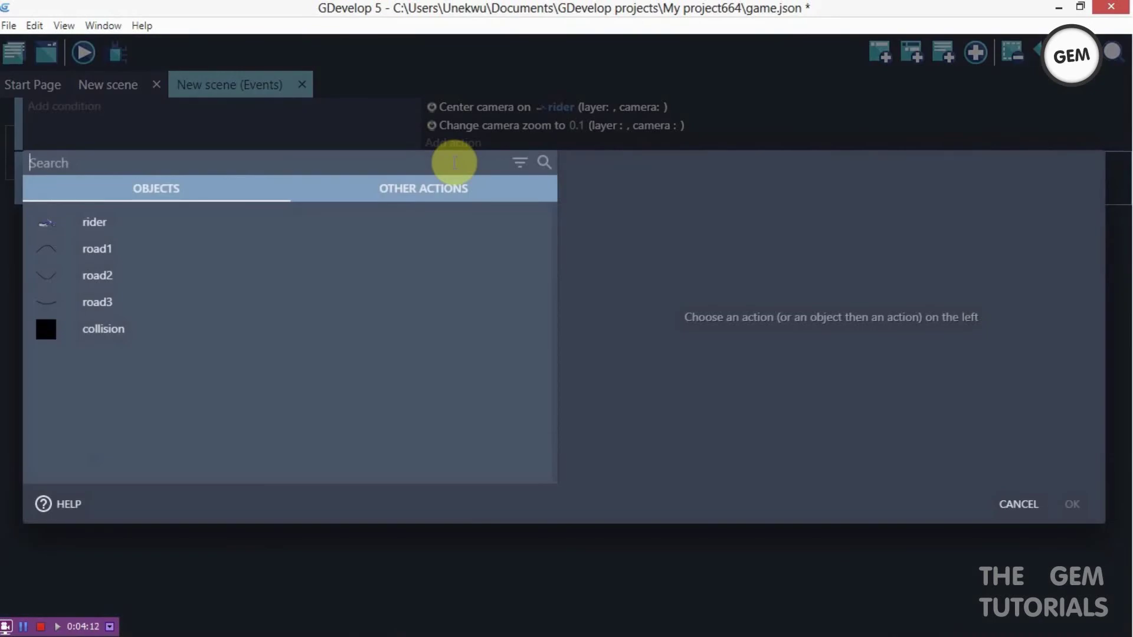
type("lineq")
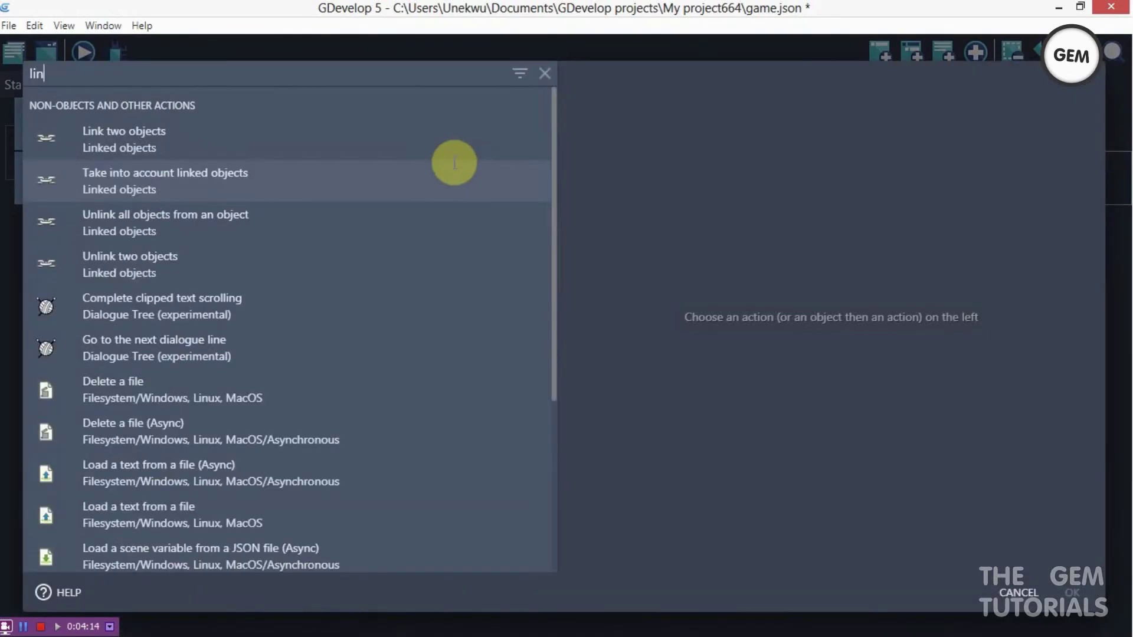
key("BackSpace")
key("BackSpace")
key("BackSpace")
key("BackSpace")
key("BackSpace")
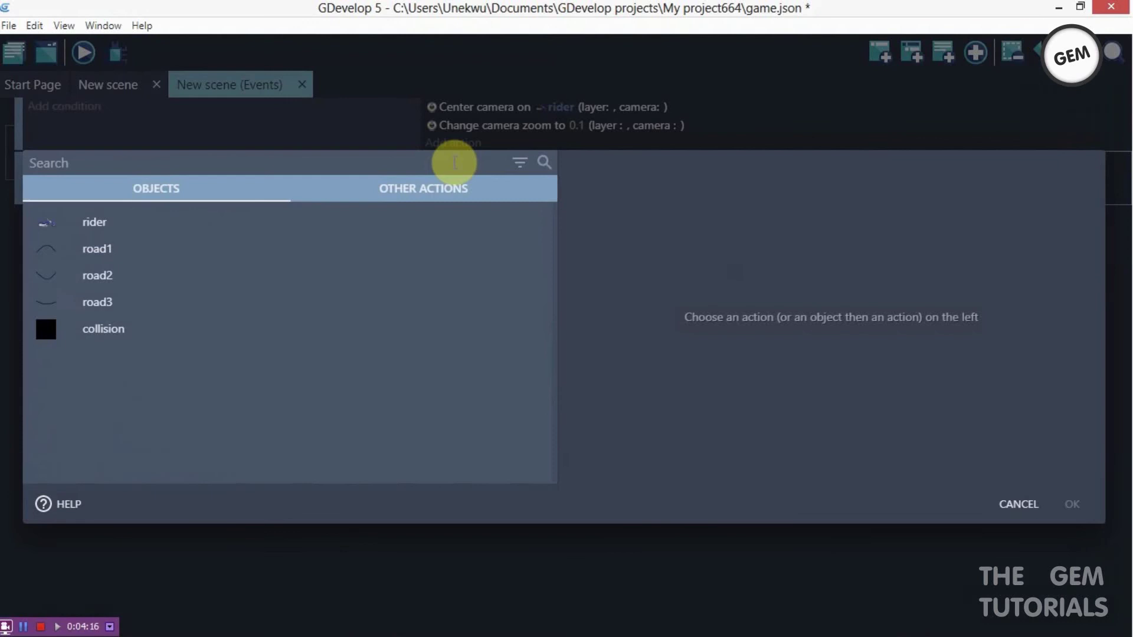
- Add an action to the Space key event that adds 50 to the rider's linear velocity X
left_click(266, 229)
type("line")
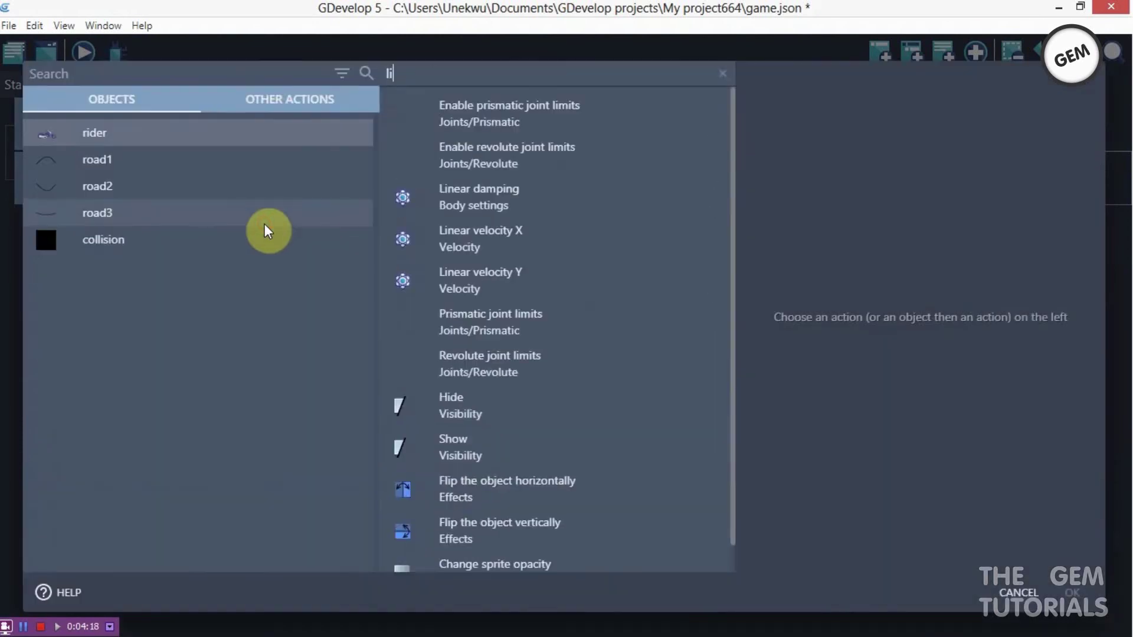
left_click(476, 236)
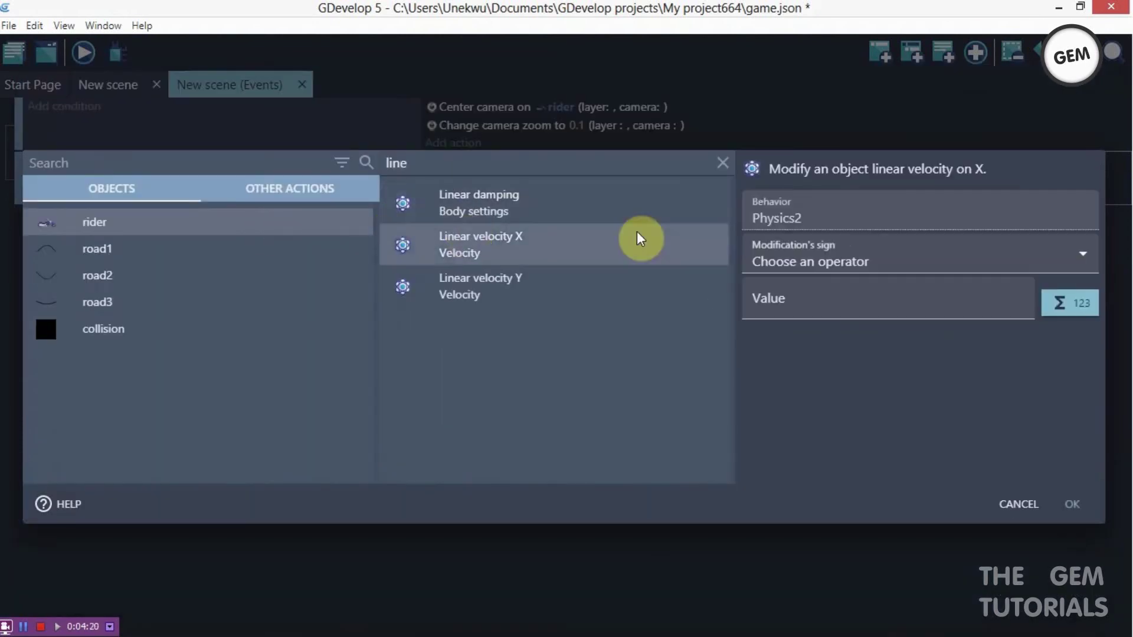
left_click(856, 257)
left_click(841, 302)
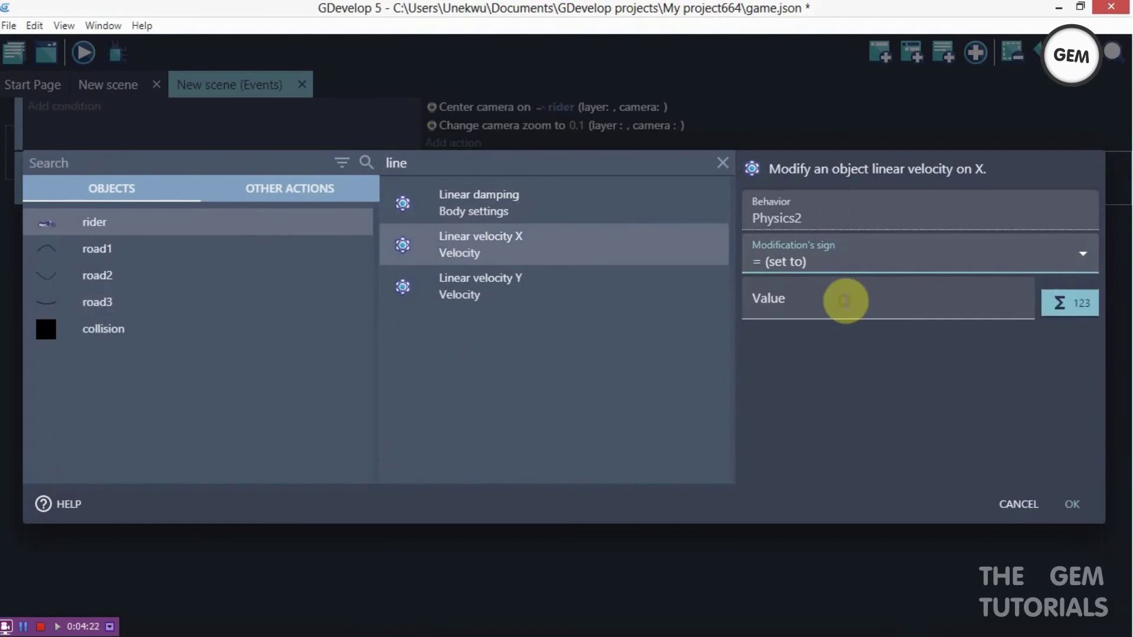
left_click(806, 268)
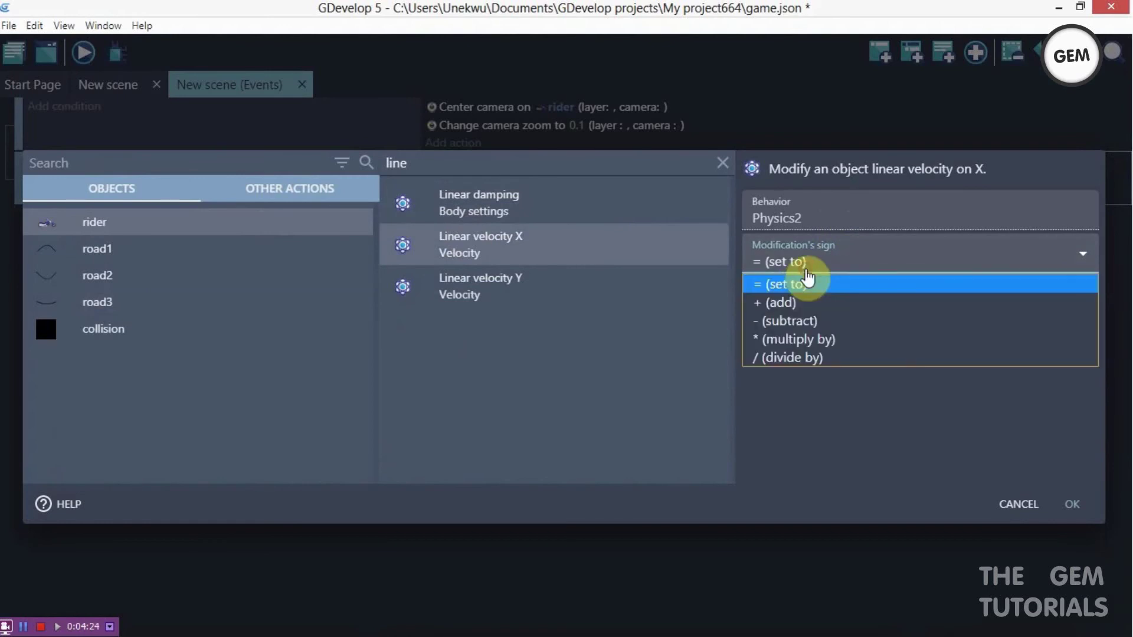
left_click(807, 304)
left_click(829, 298)
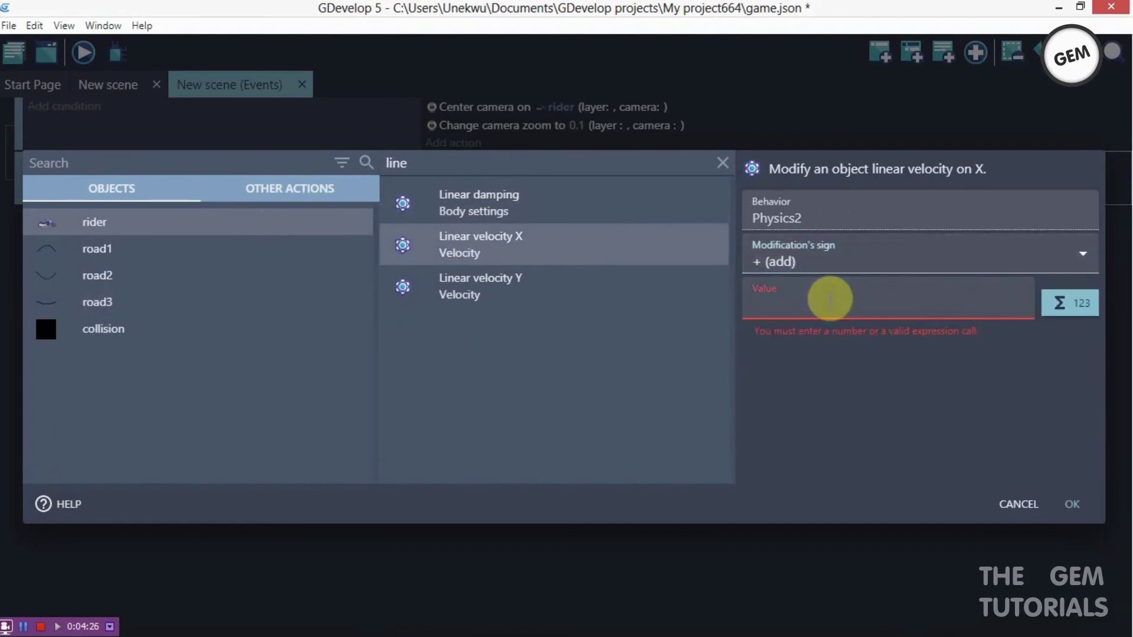
type("50")
left_click(1070, 504)
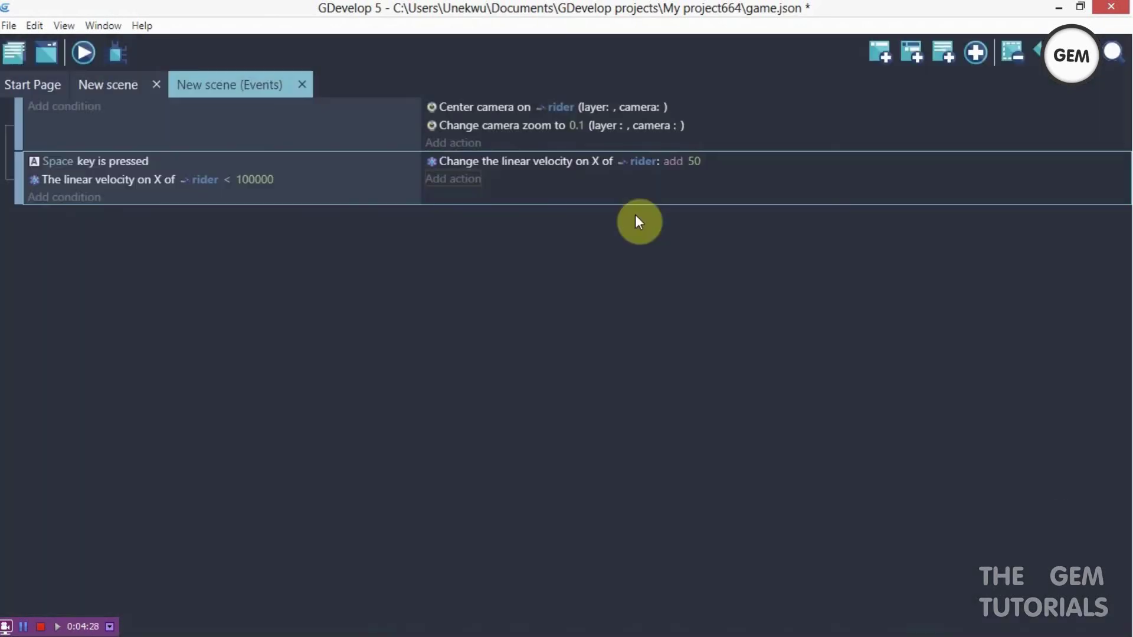
- Add another action to the Space key event that subtracts 1 from the rider's angular velocity
left_click(453, 179)
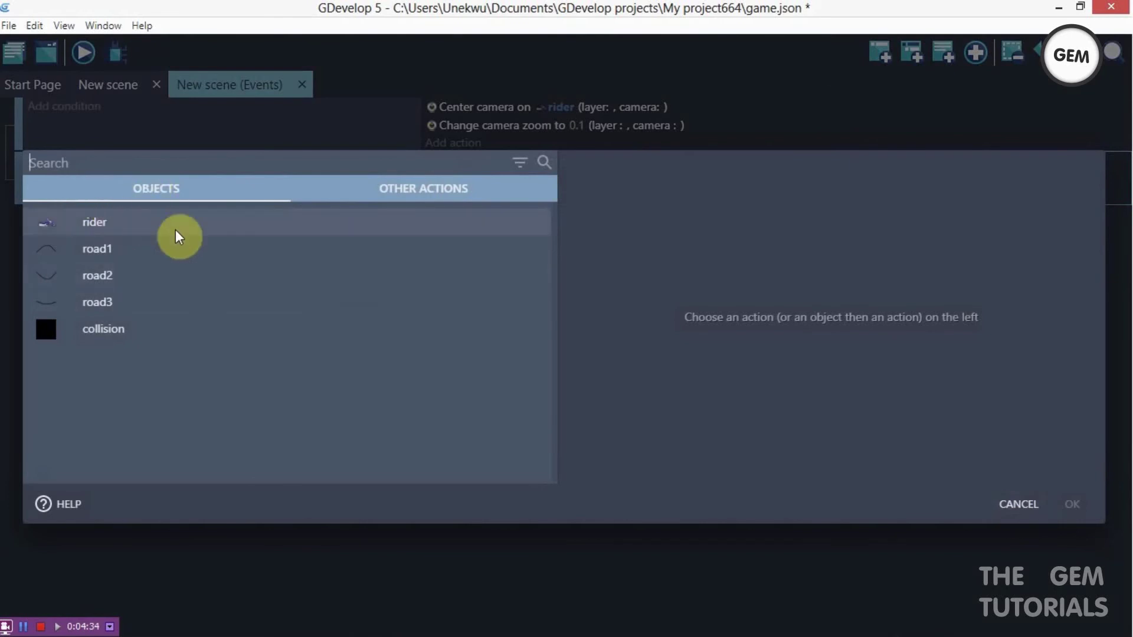
left_click(103, 225)
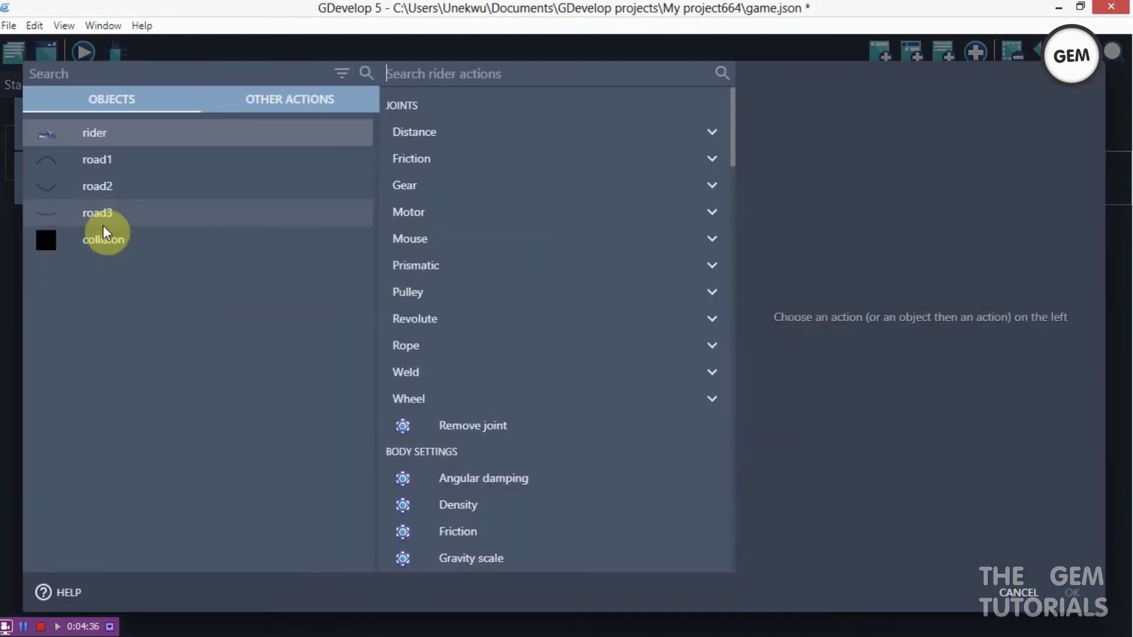
type("angu")
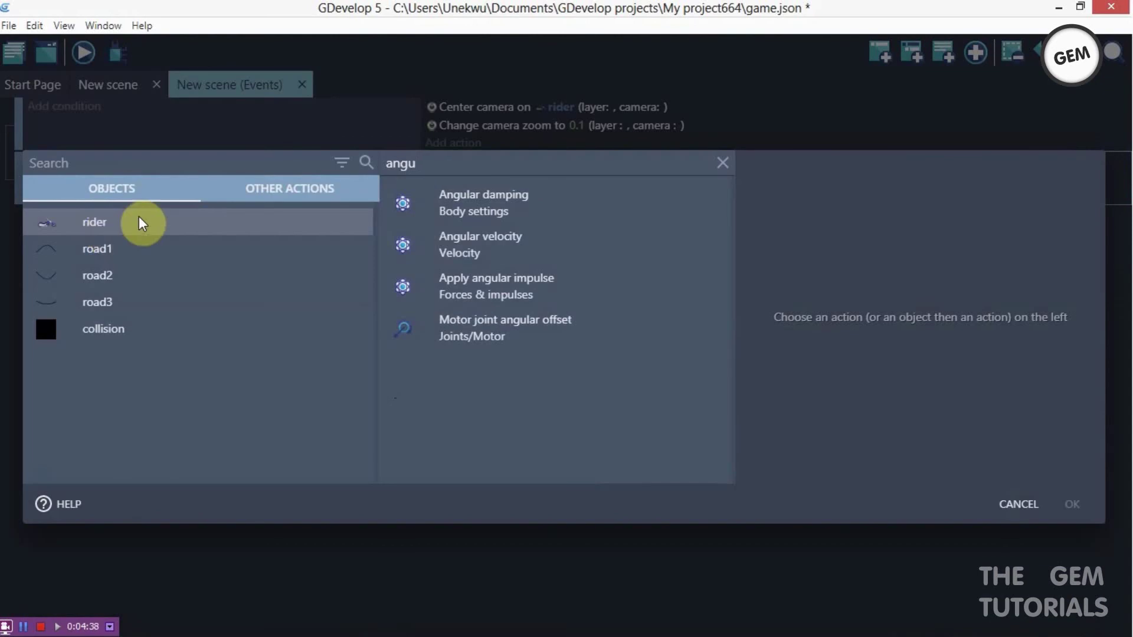
left_click(473, 246)
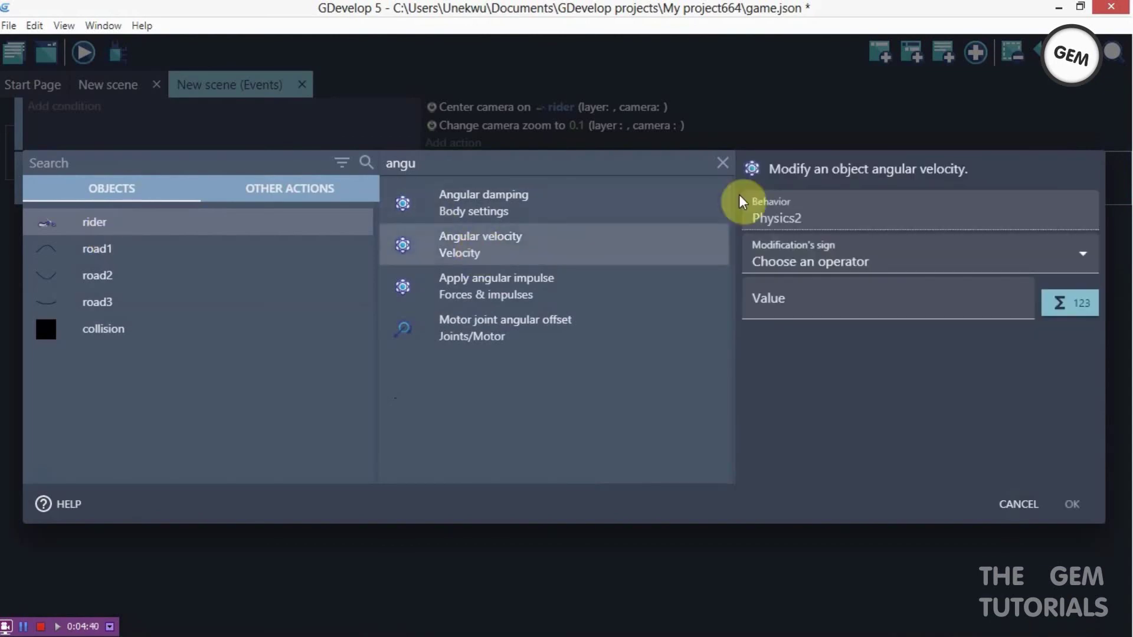
left_click(836, 265)
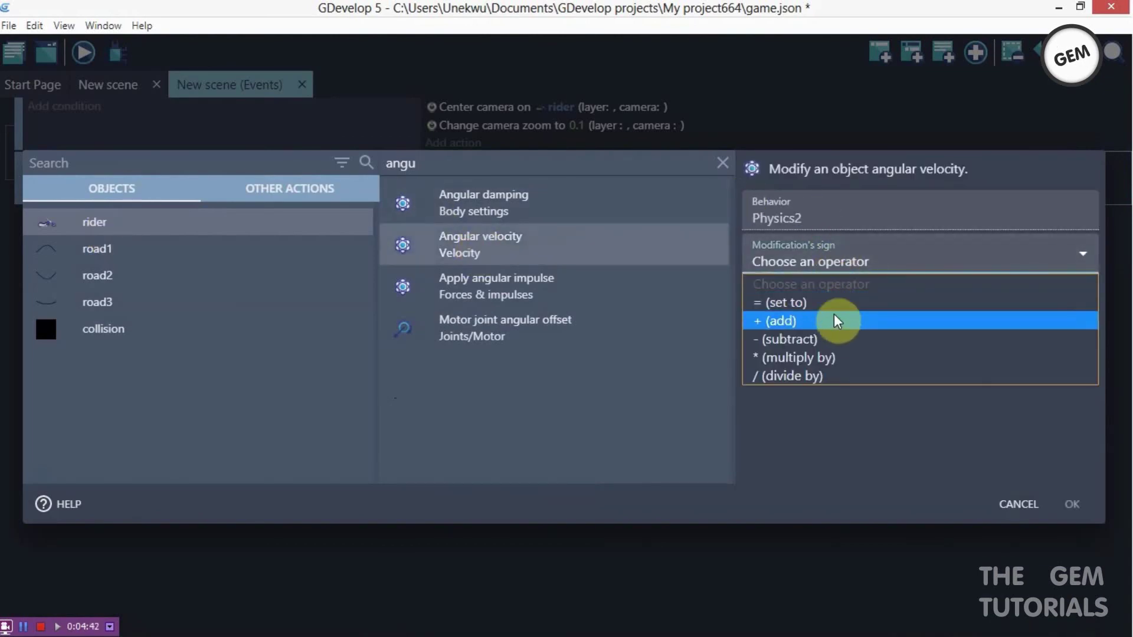
left_click(834, 340)
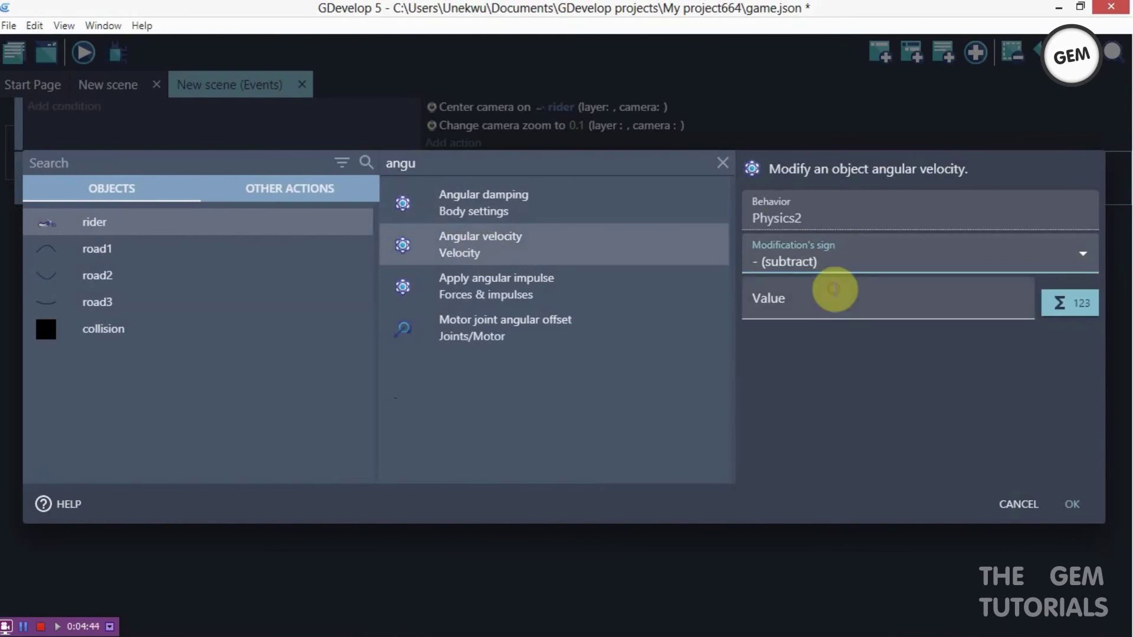
left_click(835, 296)
type("1")
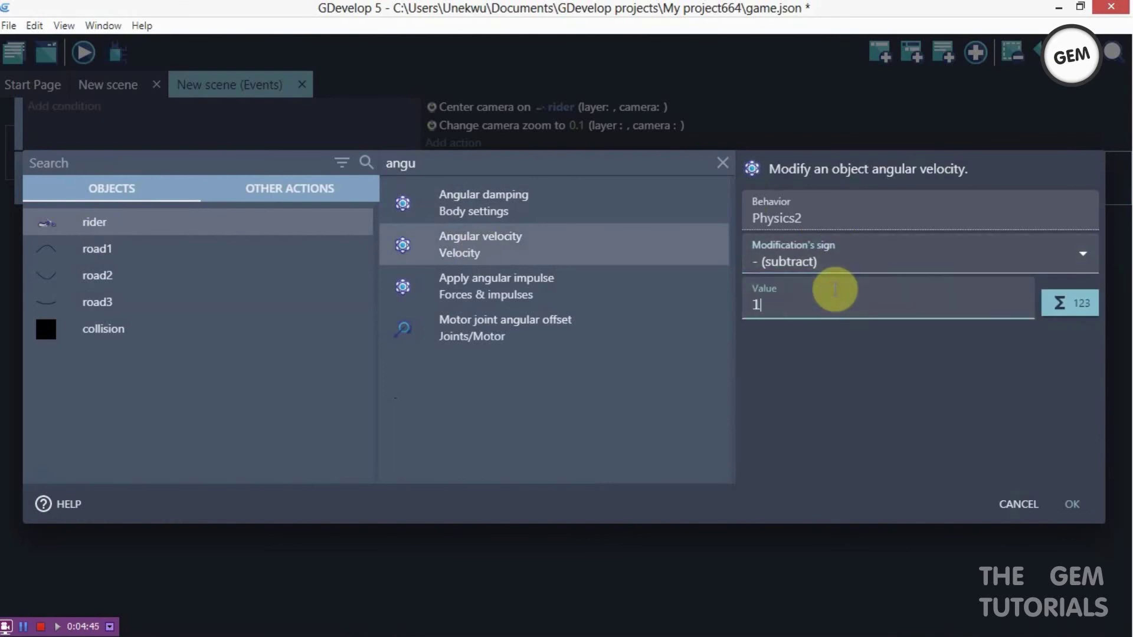
left_click(1071, 499)
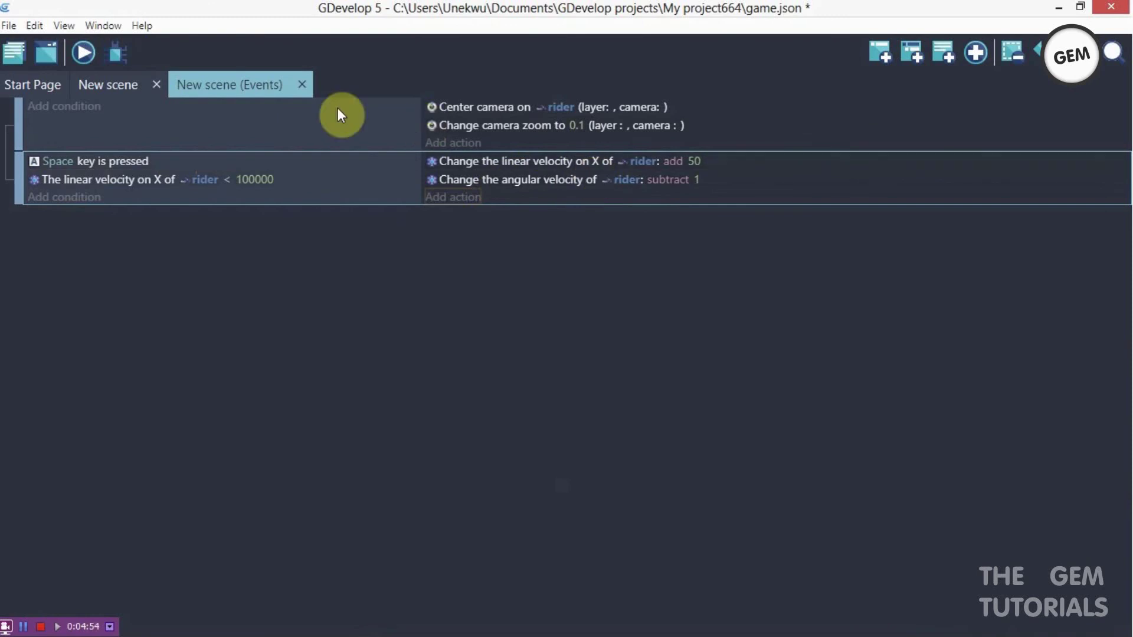
- Move the angular velocity action into a new sub-event of the Space event, conditioned on the rider's angular velocity being less than 2
left_click(912, 52)
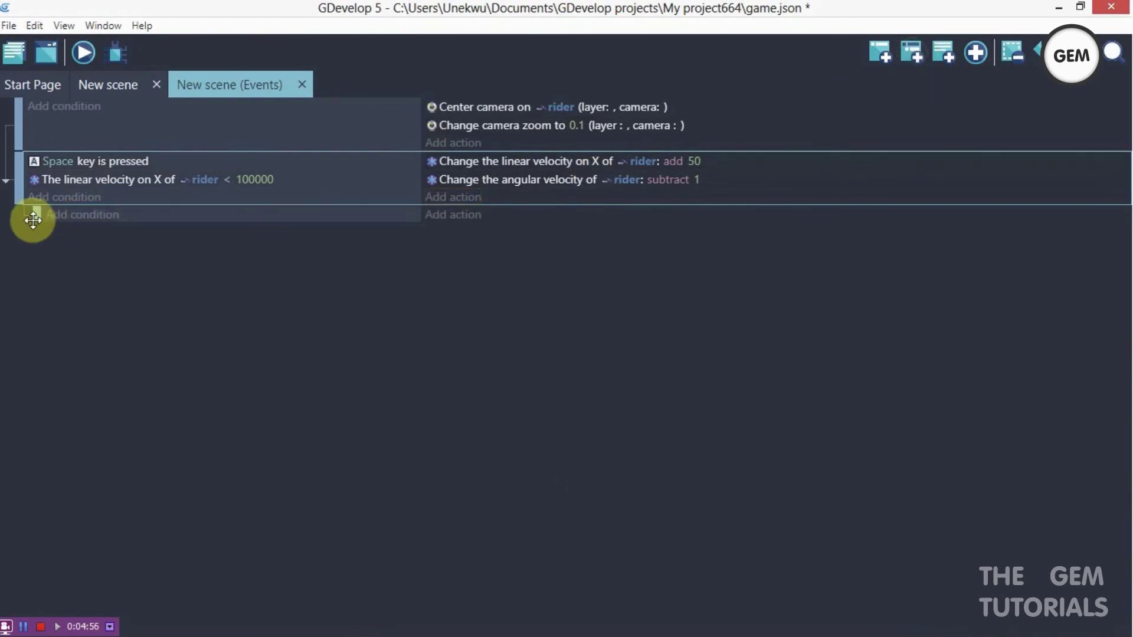
left_click_drag(479, 179, 483, 214)
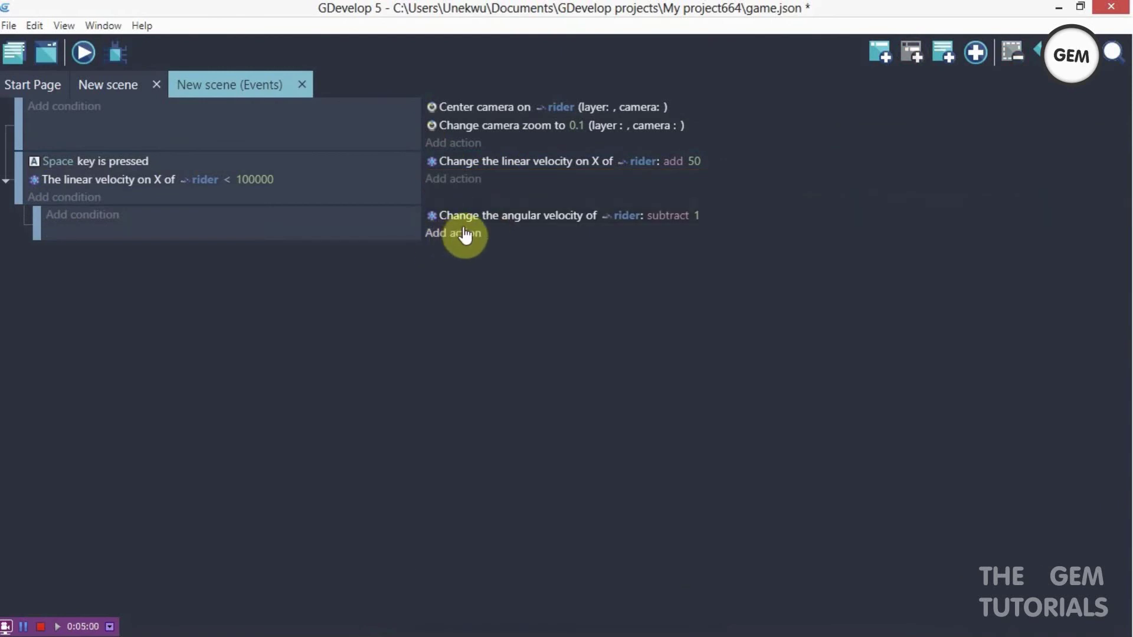
left_click(65, 215)
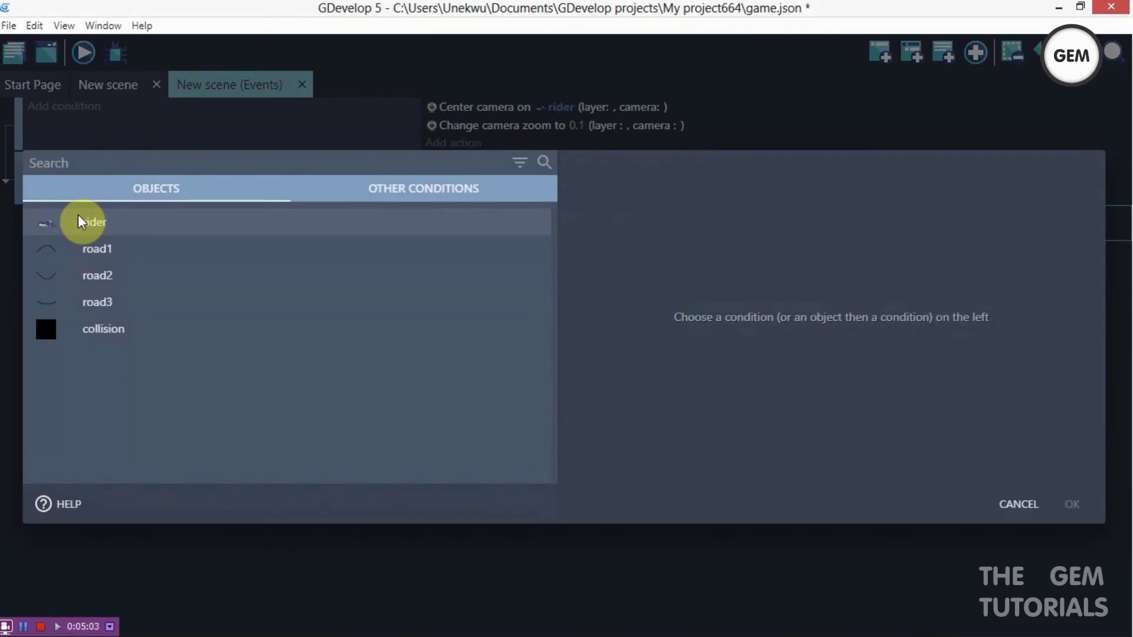
left_click(137, 225)
type("angula")
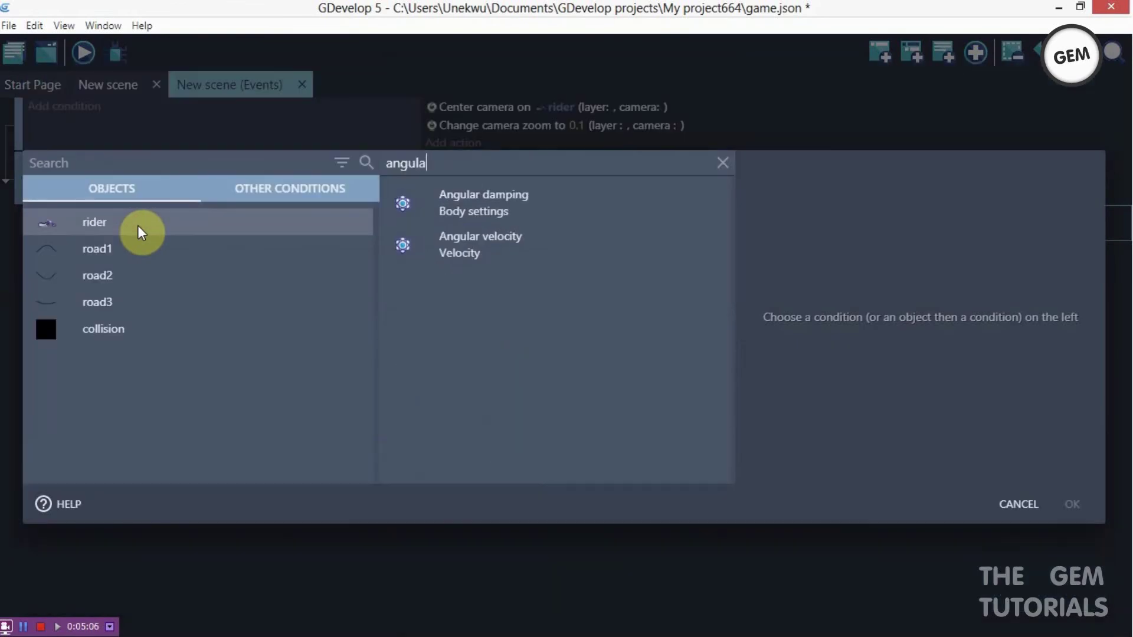
left_click(441, 232)
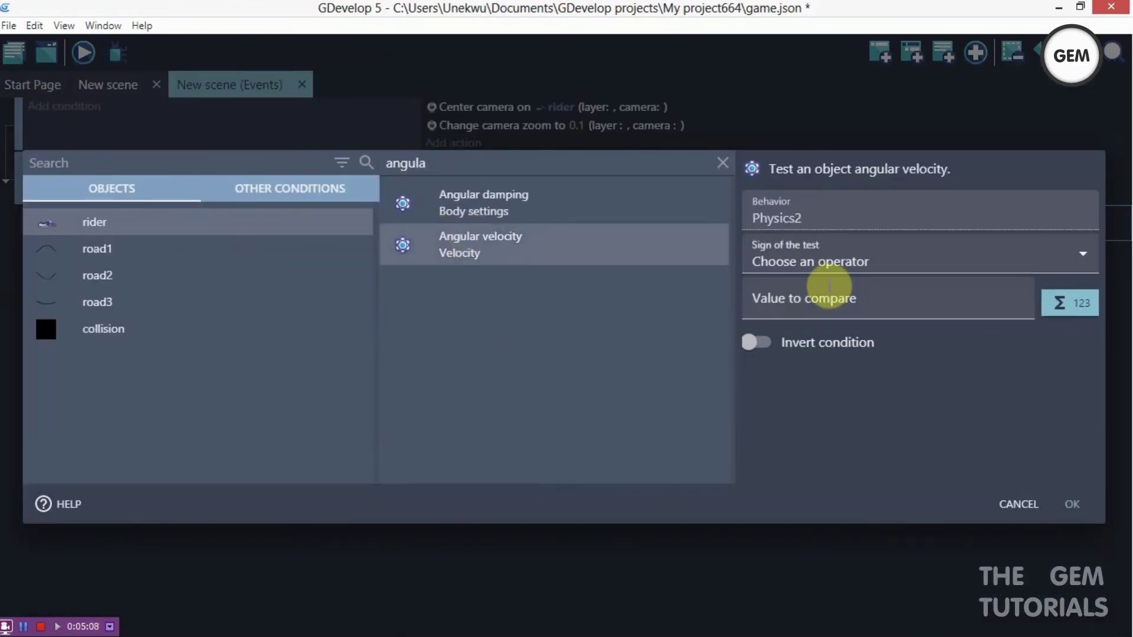
left_click(864, 255)
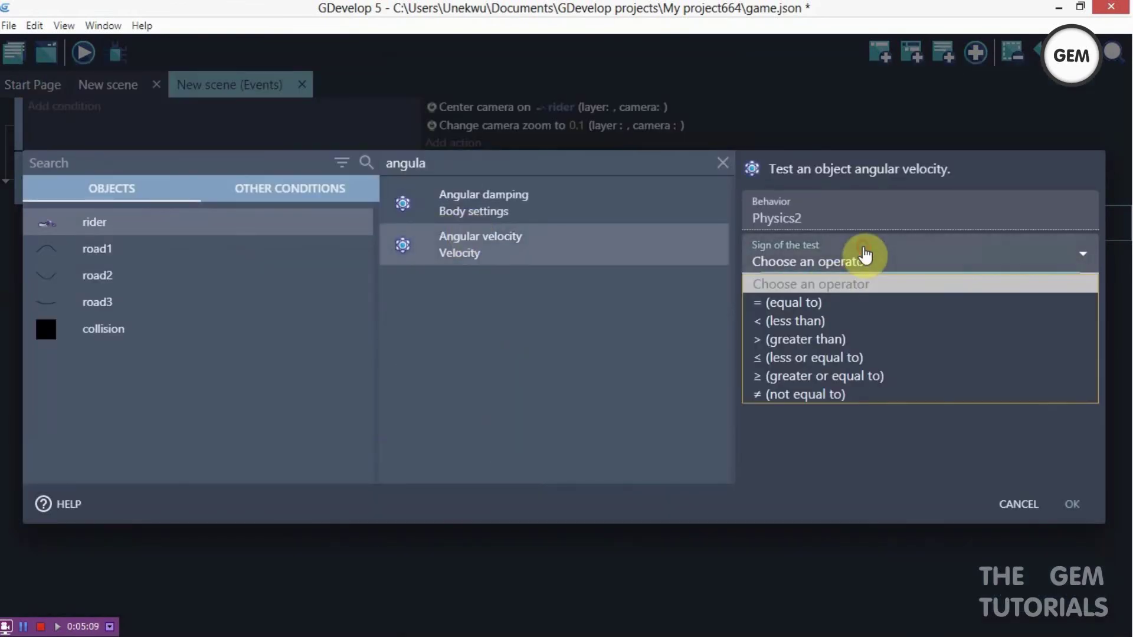
left_click(872, 321)
left_click(881, 294)
type("2")
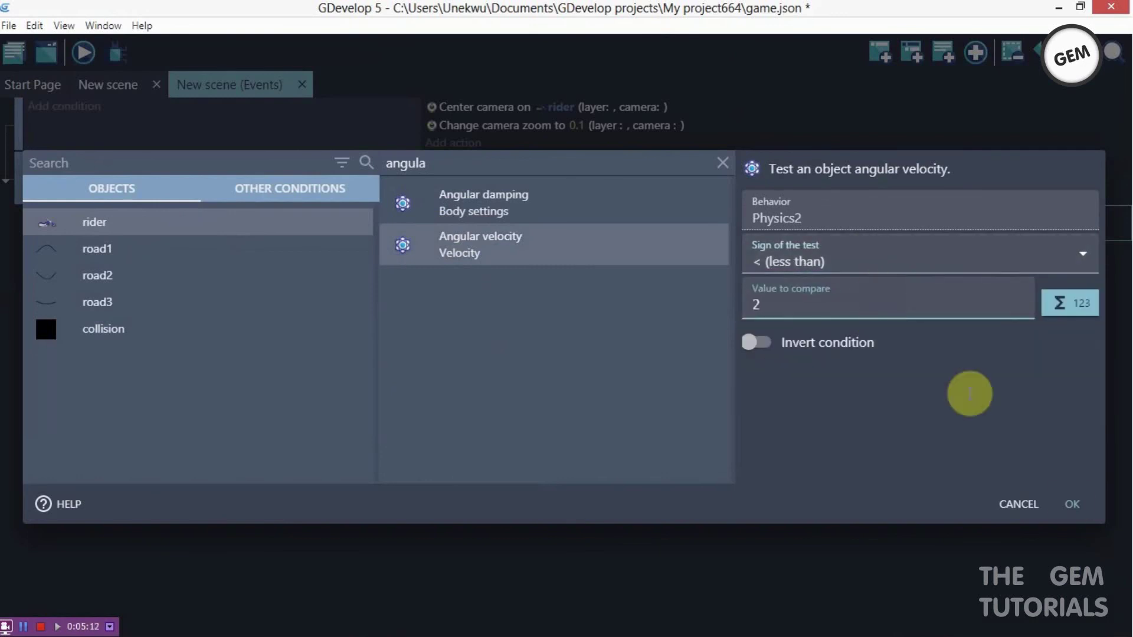
left_click(1071, 505)
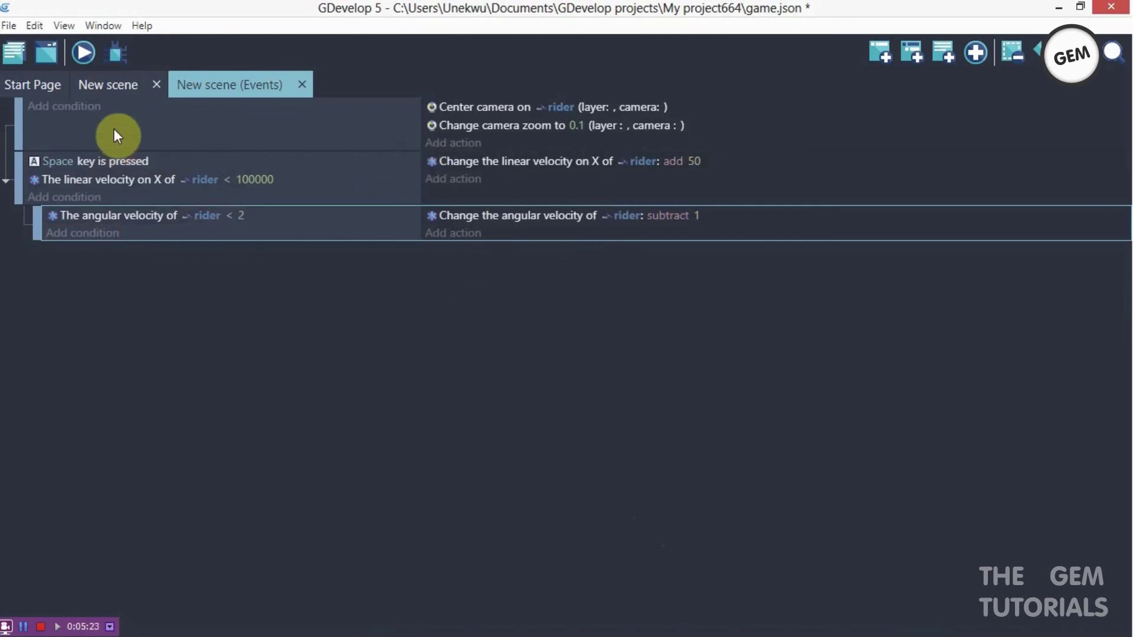
- Preview the game from the scene view to test the rider on the roads, and close the preview
left_click(114, 85)
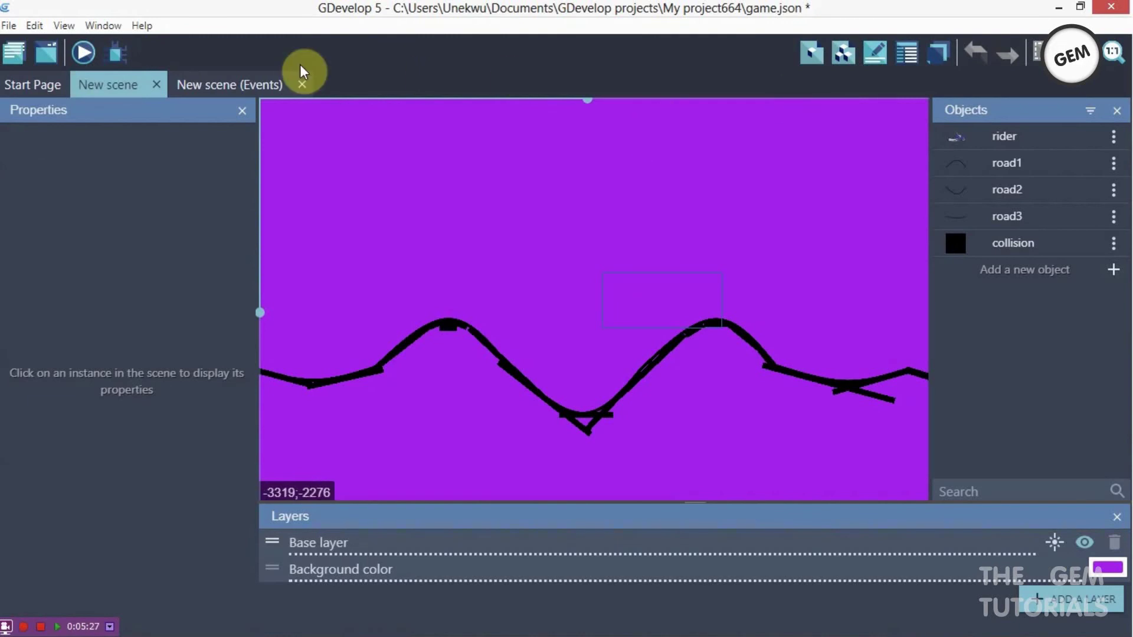
left_click(83, 53)
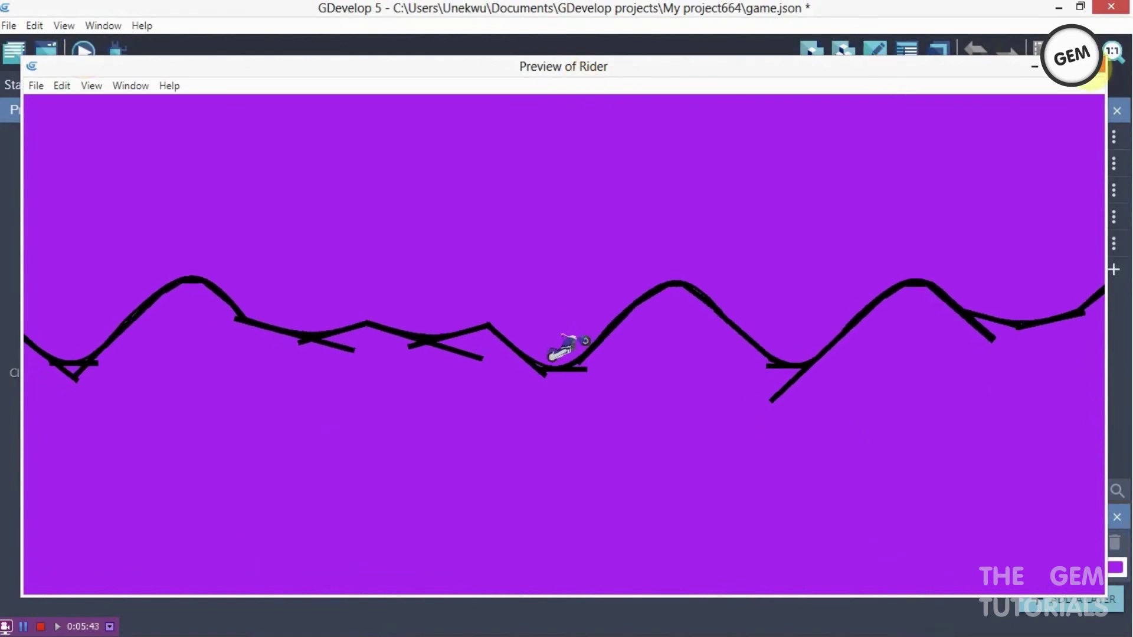
key("alt+F4")
- Return to the scene's events and open the action chooser for the first event
left_click(247, 77)
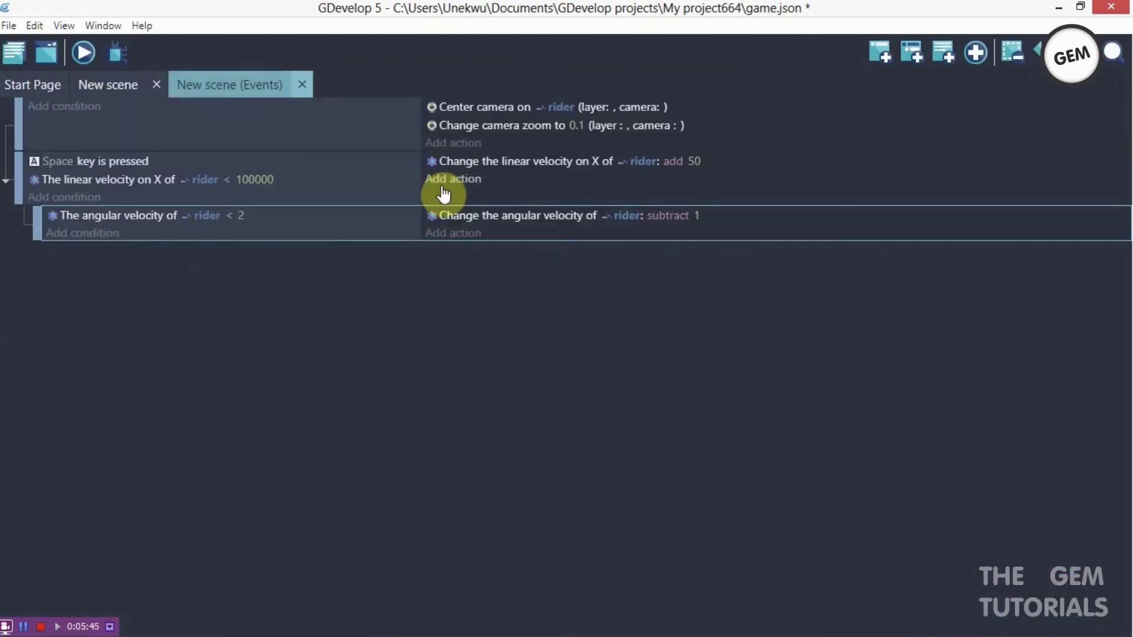
left_click(465, 149)
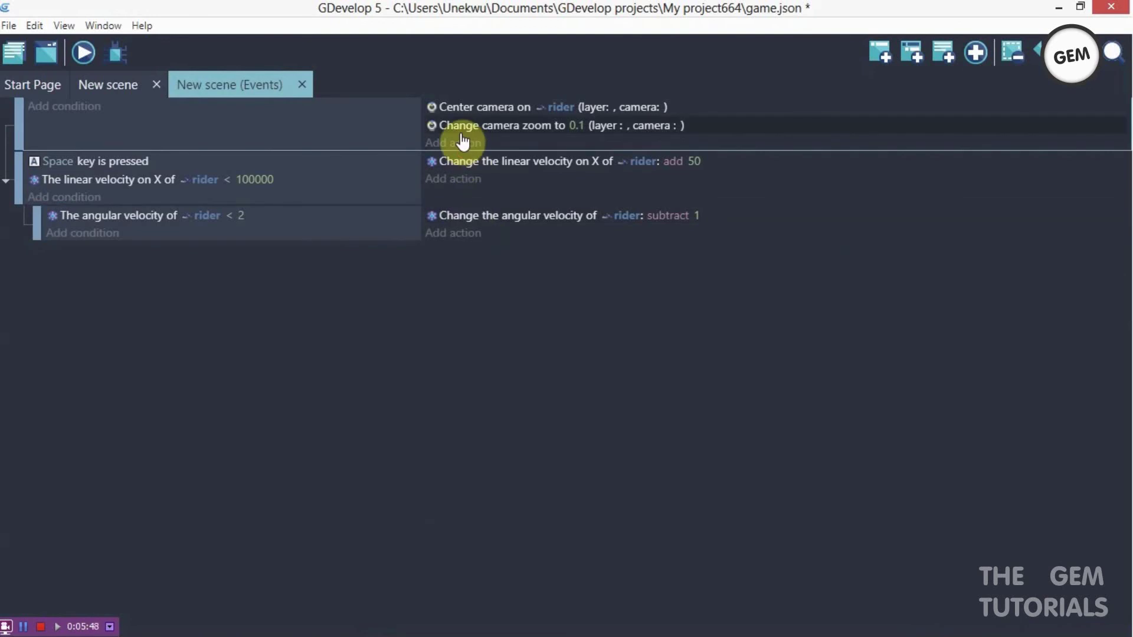
left_click(463, 143)
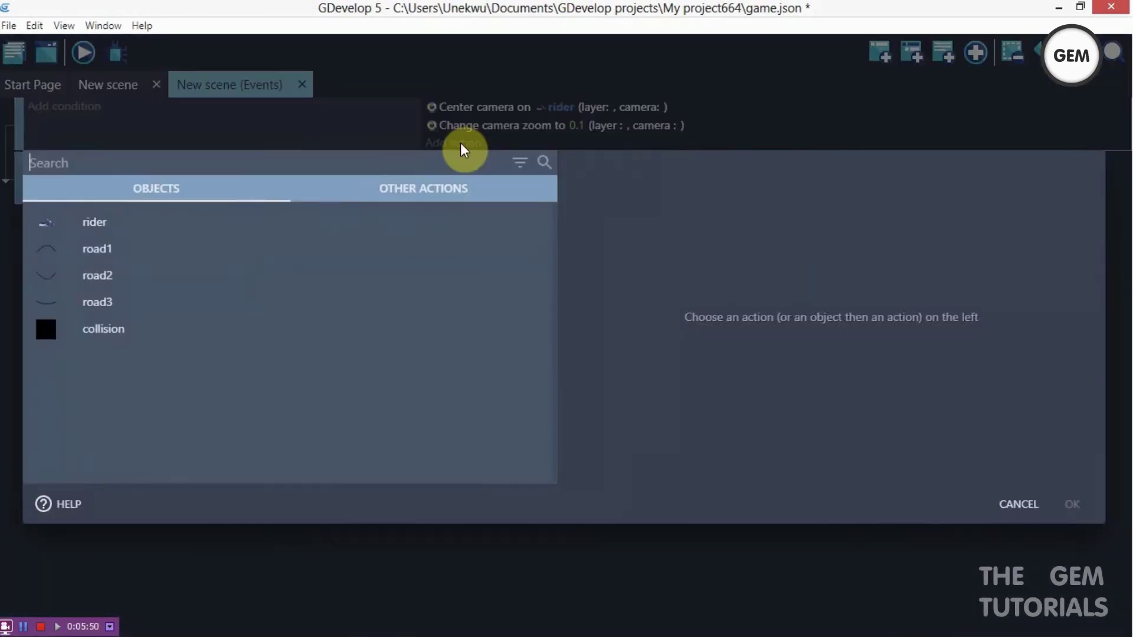
type("hide")
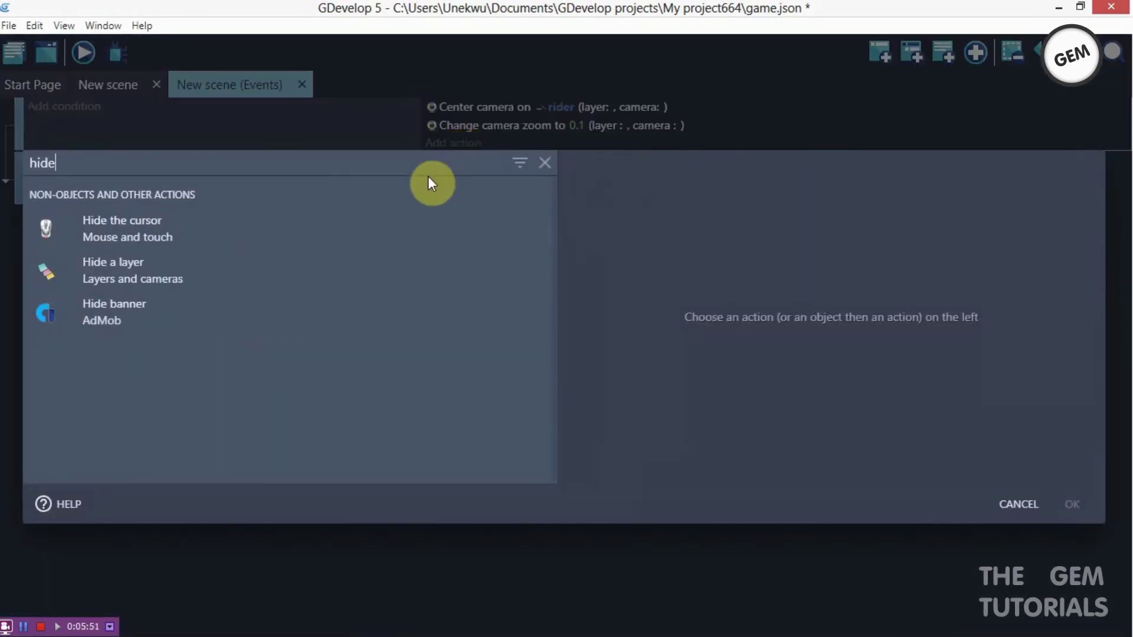
key("BackSpace")
key("BackSpace")
key("BackSpace")
key("BackSpace")
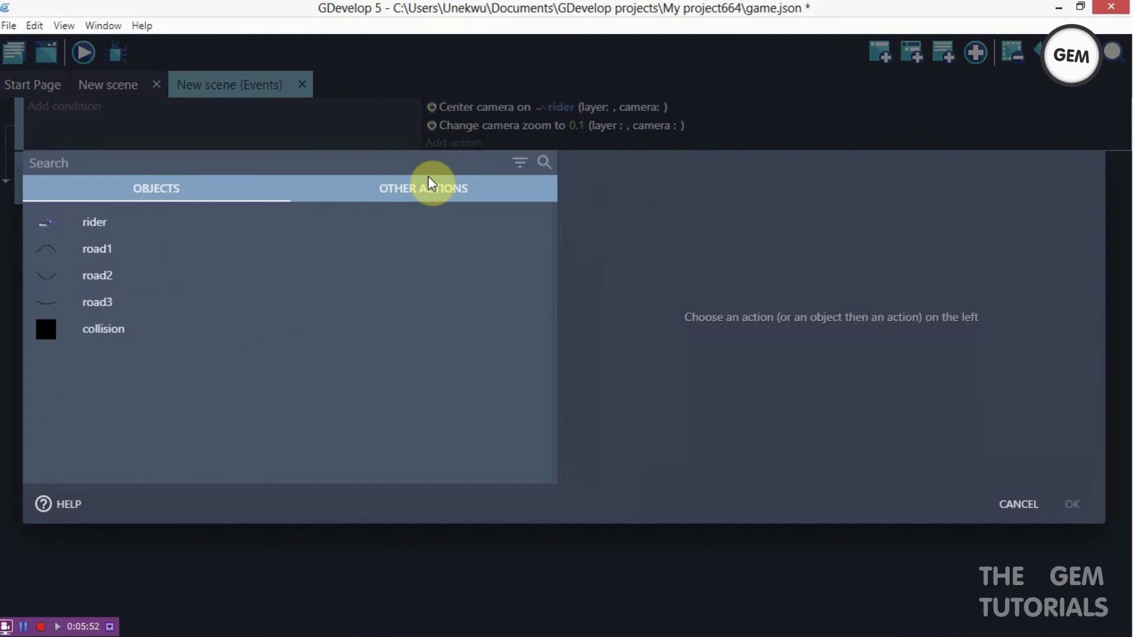
- Add a Hide action for the collision object to the first event
left_click(196, 331)
type("hid")
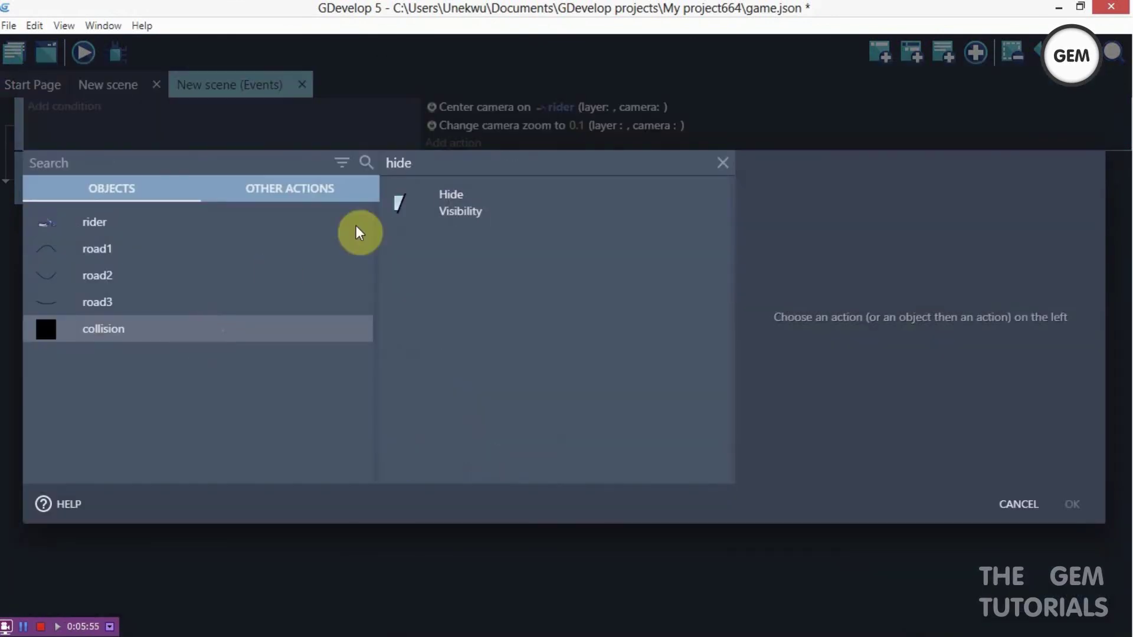
type("e")
left_click(401, 215)
left_click(1072, 504)
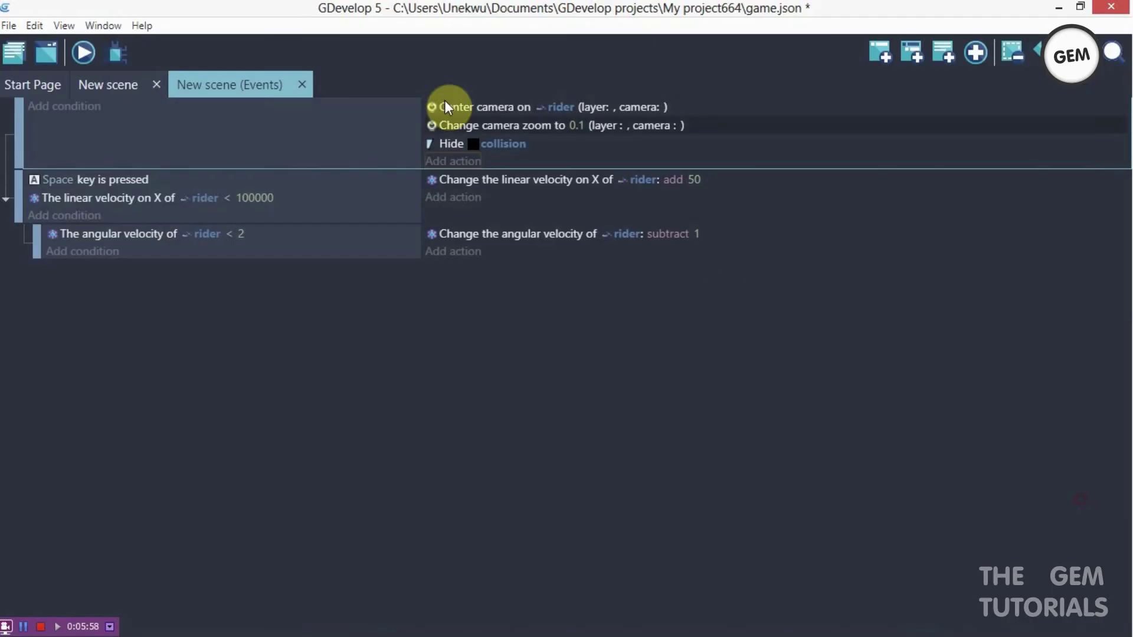
- Preview the game twice to check the ride with the collision objects hidden, closing each preview
left_click(88, 61)
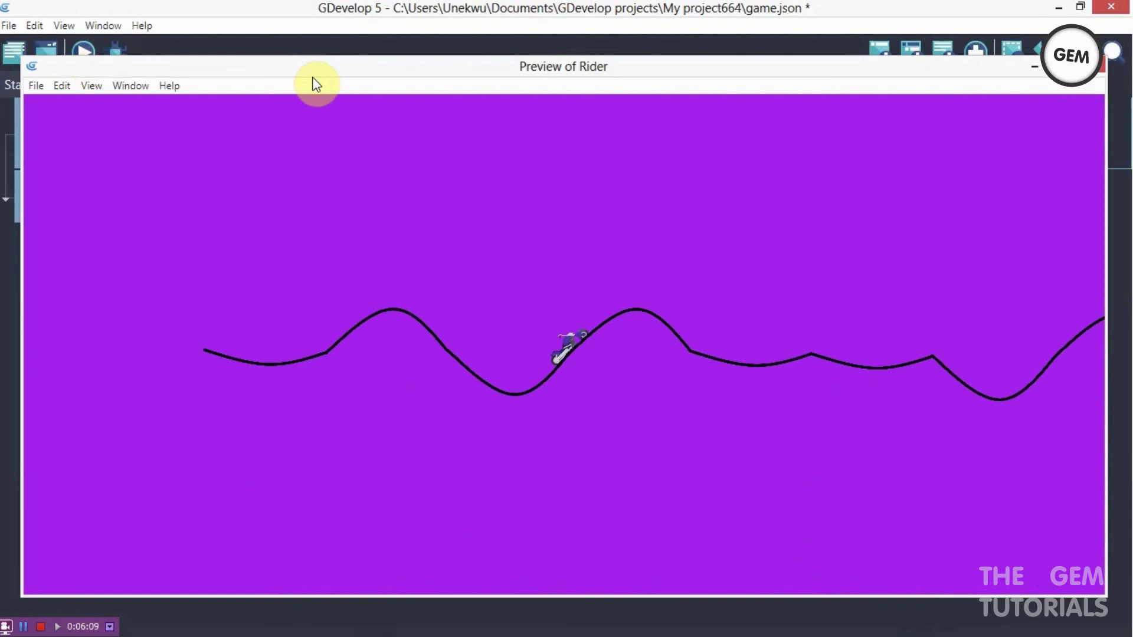
left_click(1098, 66)
left_click(84, 54)
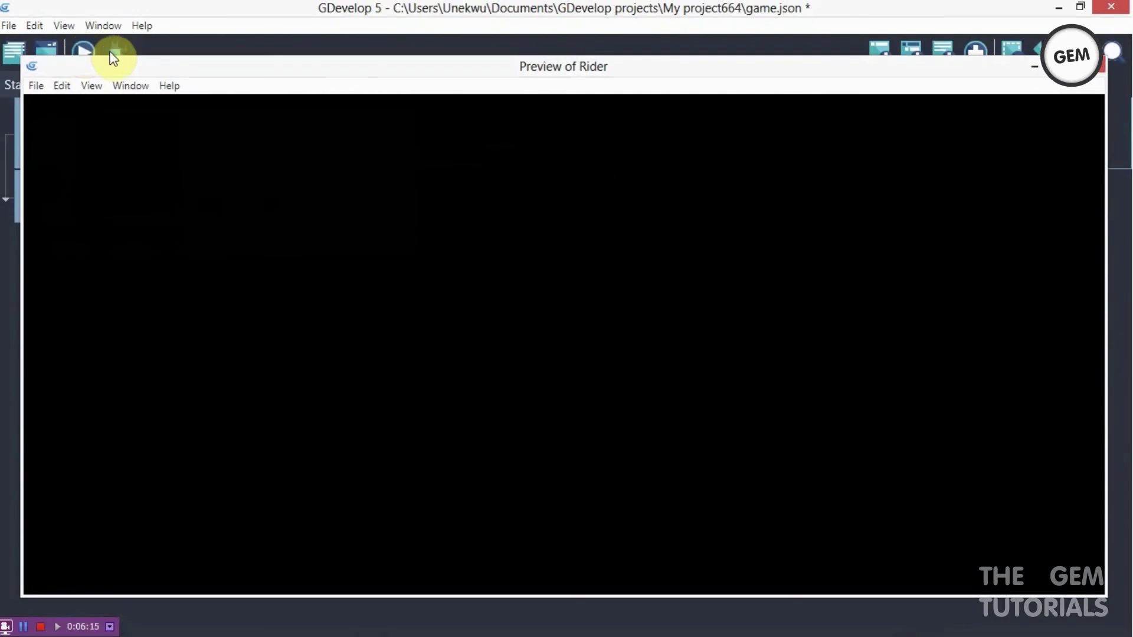
left_click(1093, 67)
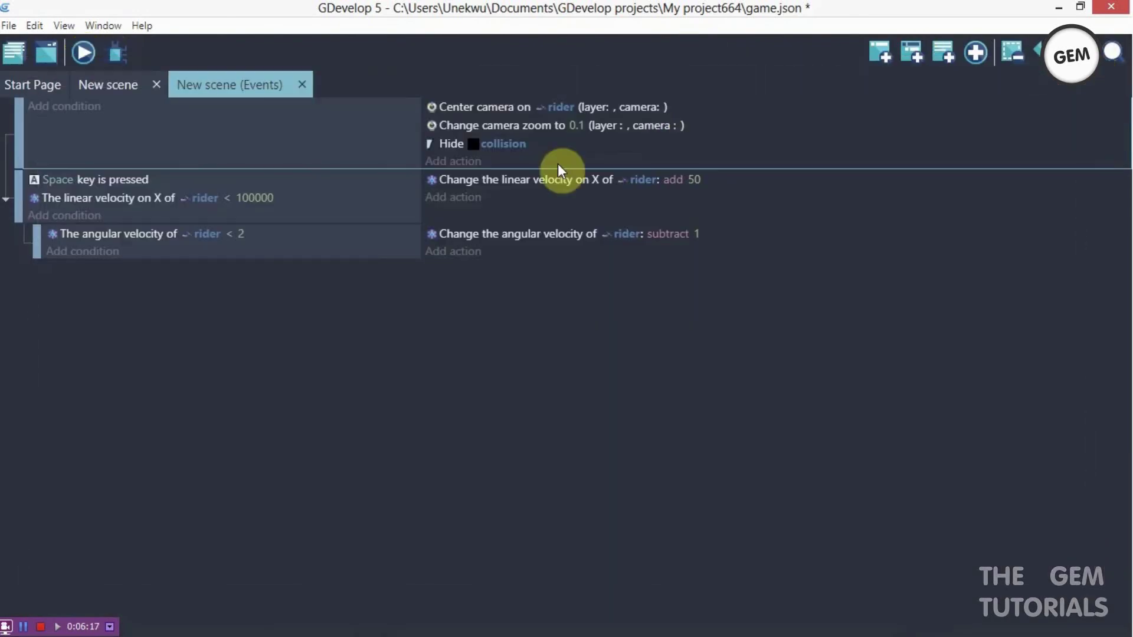